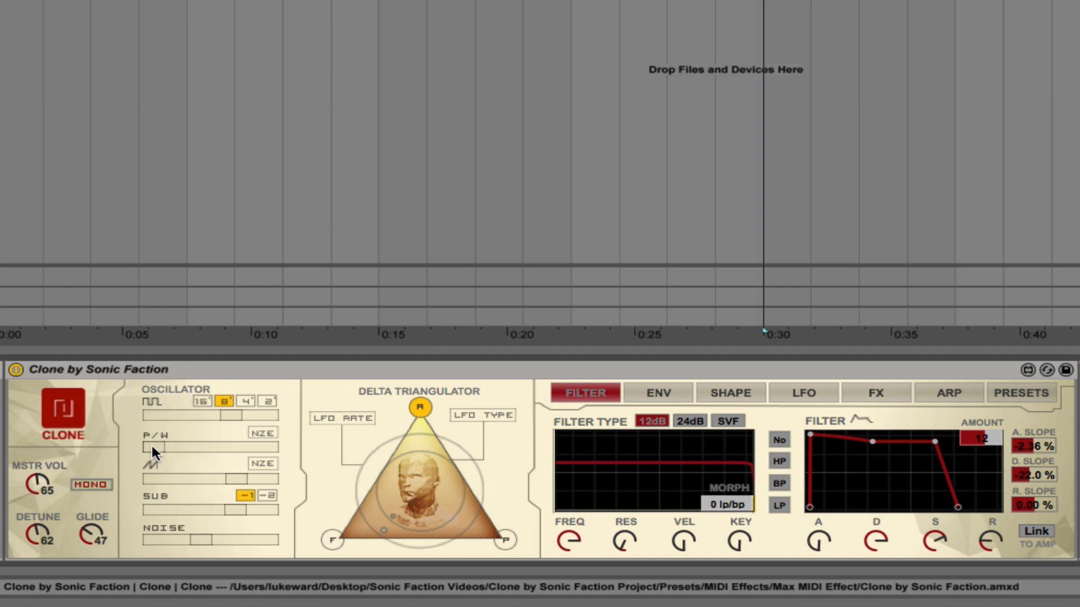
- Slightly raise the oscillator's pulse width and its saw, sub and noise levels
mouse_move(150, 444)
mouse_down()
mouse_move(231, 445)
mouse_move(157, 446)
mouse_up()
mouse_move(234, 473)
mouse_down()
mouse_move(159, 474)
mouse_move(243, 474)
mouse_up()
mouse_move(240, 510)
mouse_down()
mouse_move(169, 510)
mouse_move(245, 510)
mouse_up()
mouse_move(201, 541)
mouse_down()
mouse_move(164, 541)
mouse_move(211, 541)
mouse_up()
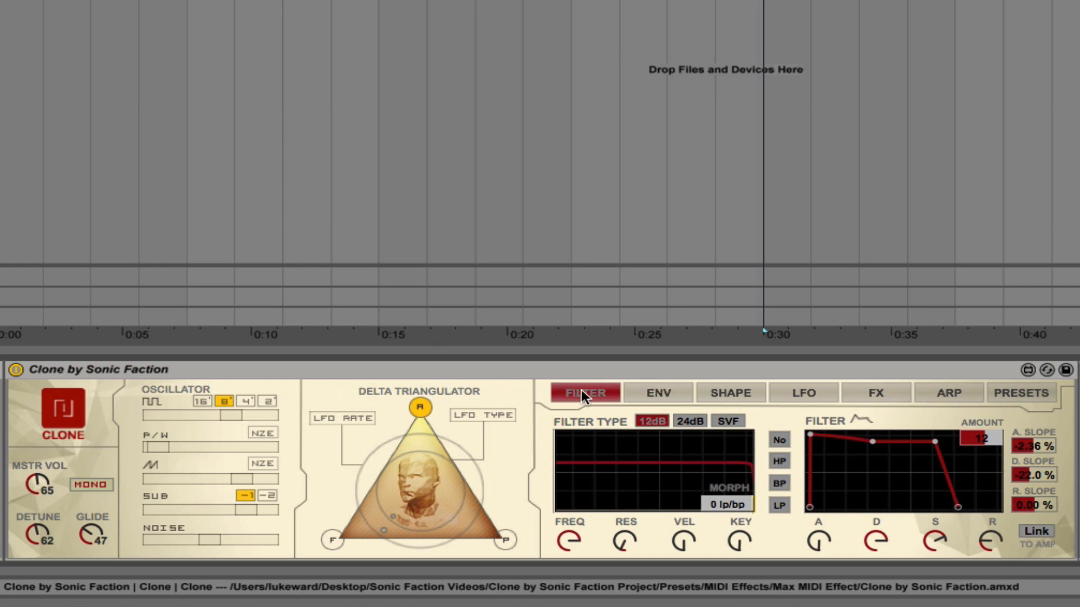
- Look through Clone's Env, Shape, LFO, FX, Arp and Presets pages in order
click(657, 393)
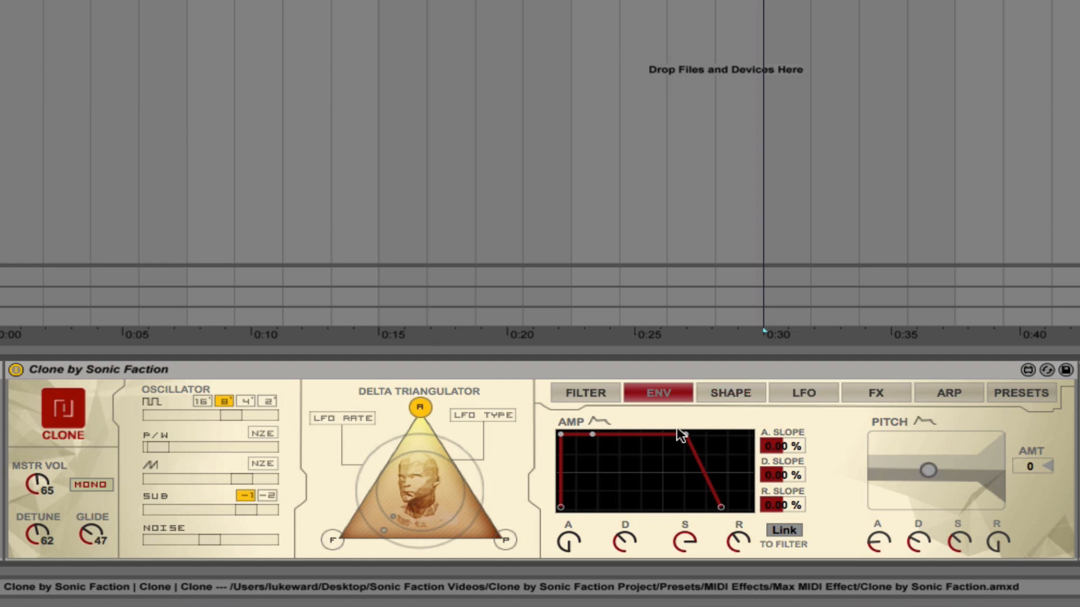
click(732, 393)
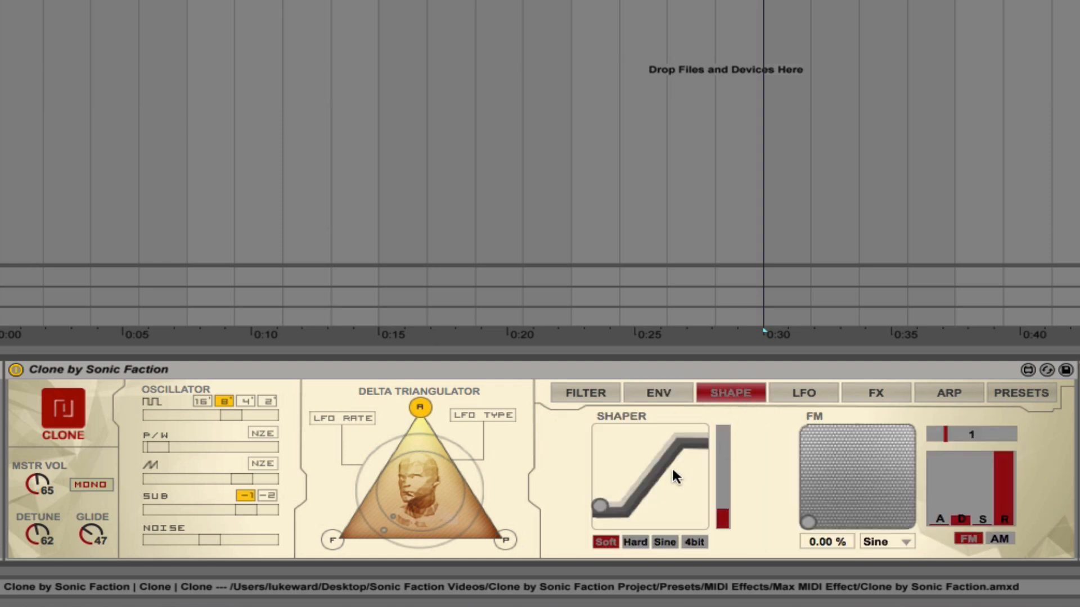
click(807, 394)
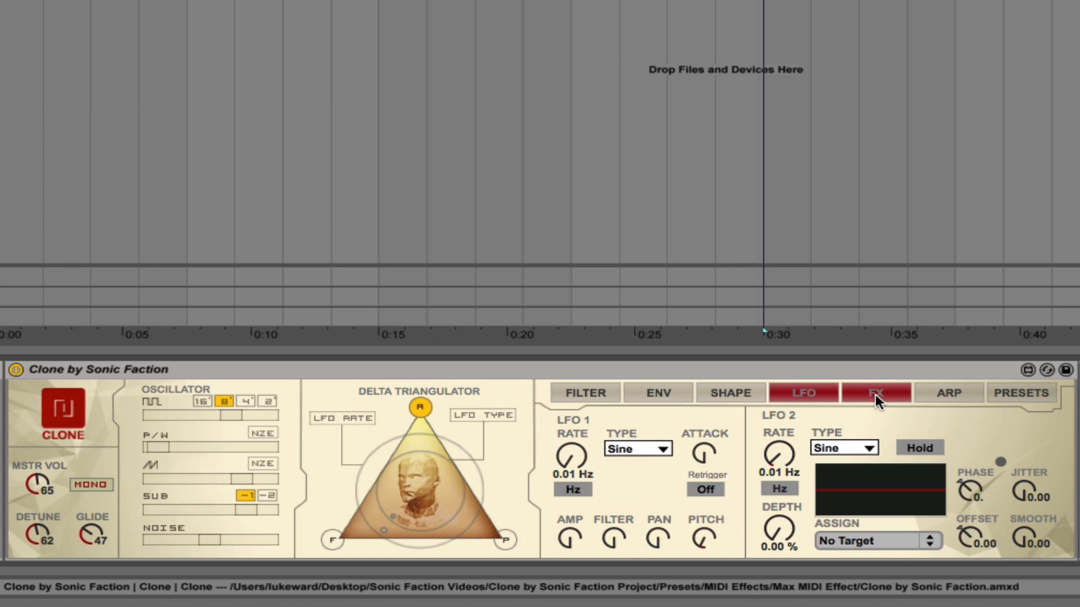
click(875, 393)
click(954, 396)
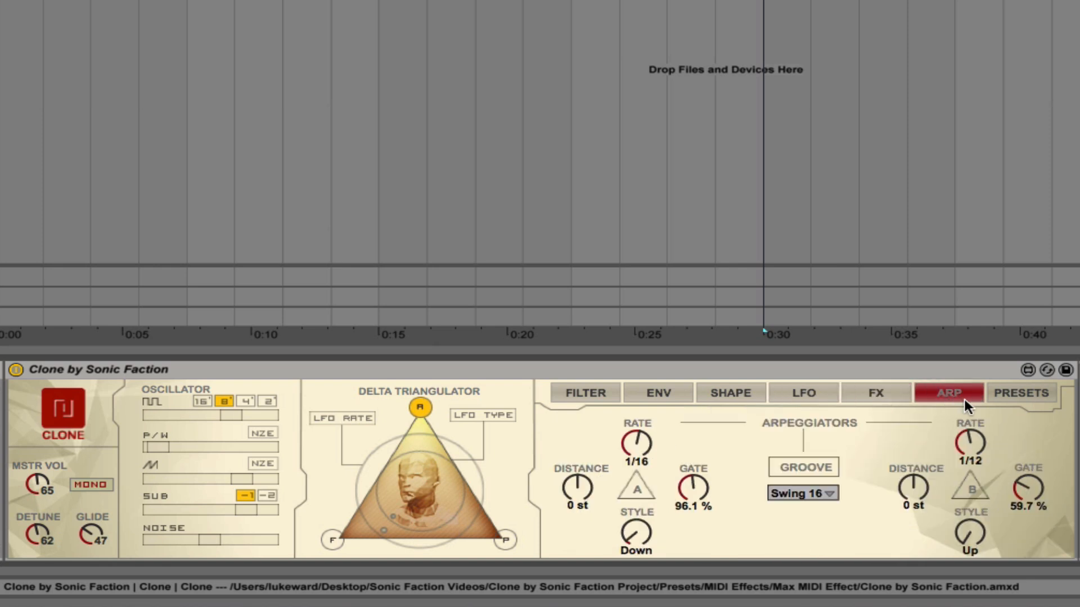
click(1046, 394)
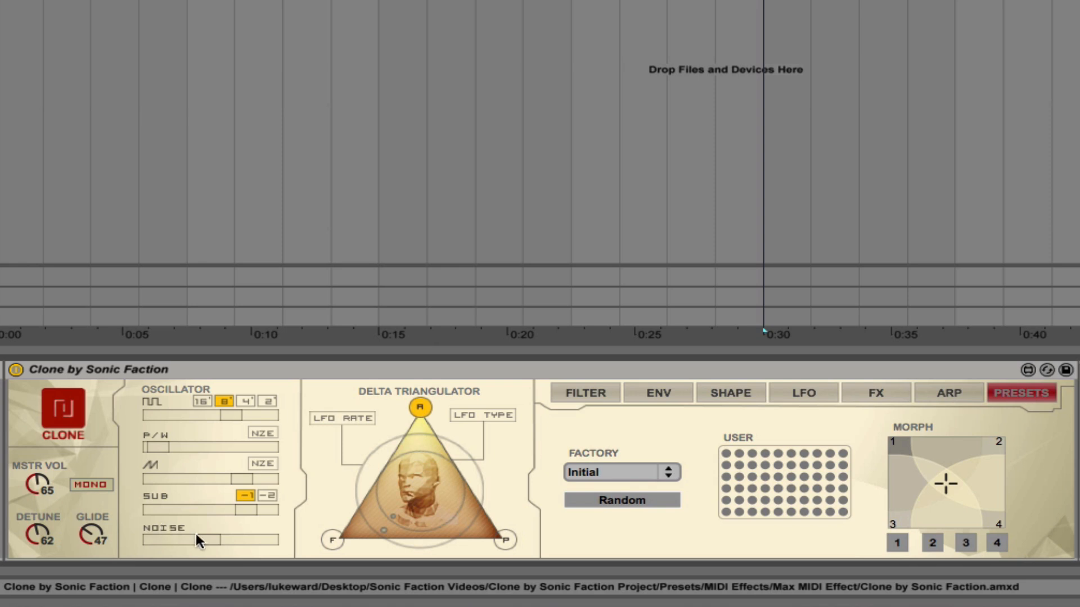
- Lower the oscillator's noise, sub and saw levels to minimum
drag(210, 545, 152, 543)
drag(237, 509, 157, 509)
drag(241, 479, 154, 479)
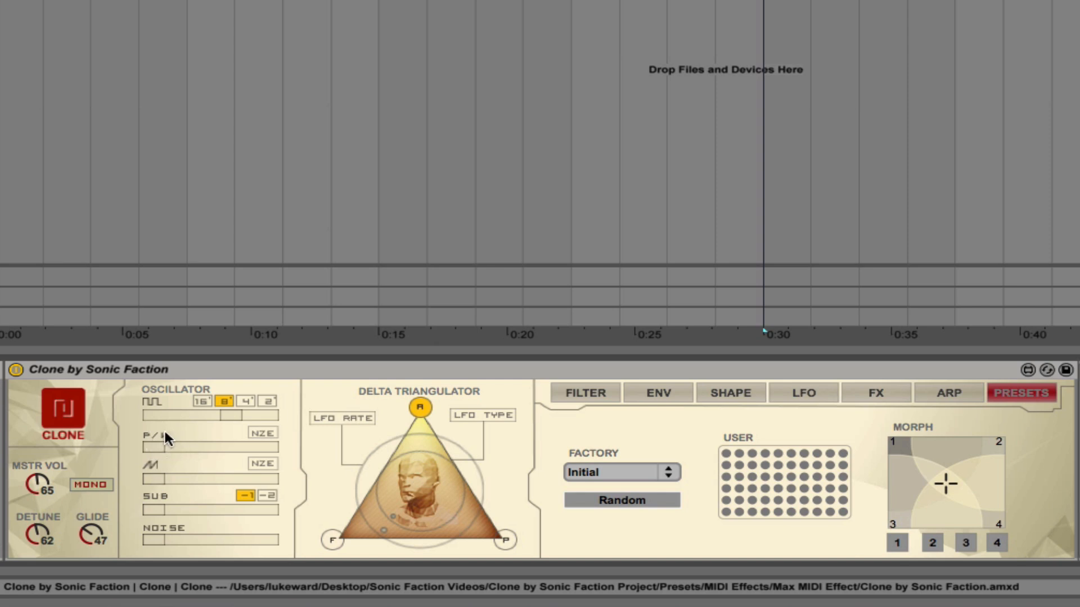
- Raise the square wave's level to near maximum and try its 4' octave before returning to 8'
drag(226, 411, 236, 410)
click(245, 401)
click(225, 401)
drag(240, 416, 261, 416)
- Sweep the pulse width up to near maximum and back down to a low setting
mouse_move(155, 443)
mouse_down()
mouse_move(217, 444)
mouse_move(156, 444)
mouse_up()
drag(156, 440, 201, 447)
drag(206, 448, 267, 448)
drag(264, 447, 190, 447)
drag(190, 447, 171, 447)
- Lower the square wave's level to minimum and raise the saw level to maximum
drag(255, 415, 148, 415)
drag(150, 477, 267, 479)
mouse_move(263, 476)
mouse_down()
mouse_move(226, 476)
mouse_move(263, 476)
mouse_up()
click(267, 495)
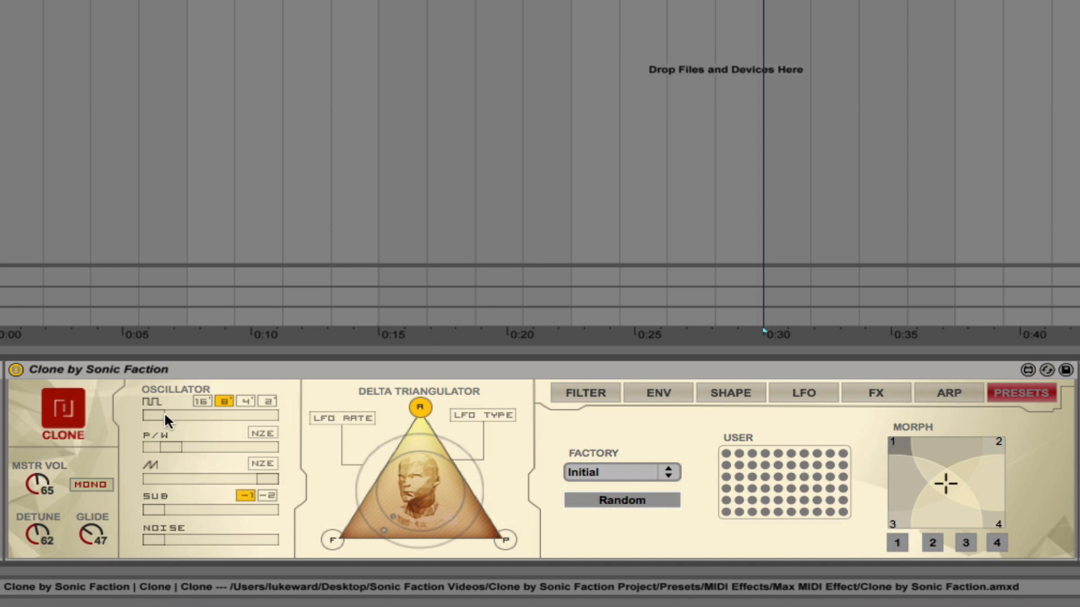
- Raise the oscillator's square level, pulse width and sub level close to maximum
drag(155, 410, 237, 410)
drag(172, 443, 261, 415)
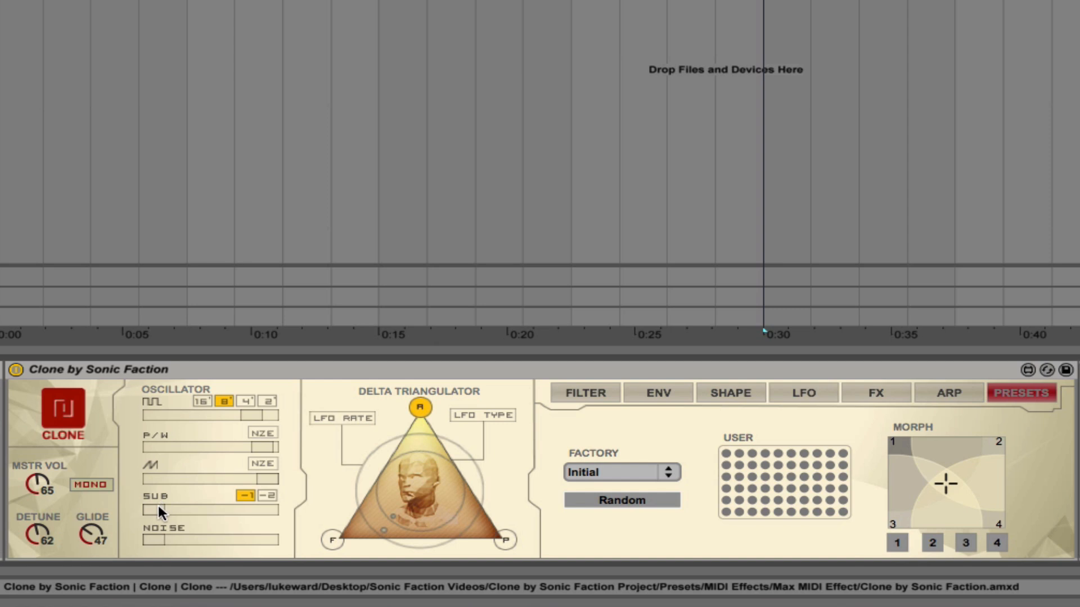
drag(158, 506, 262, 509)
mouse_move(269, 509)
mouse_down()
mouse_move(245, 509)
mouse_move(257, 509)
mouse_up()
drag(255, 509, 251, 510)
drag(253, 504, 257, 504)
- Raise the oscillator's noise level and settle it at about midway
drag(154, 537, 221, 537)
drag(217, 538, 200, 538)
drag(205, 539, 207, 538)
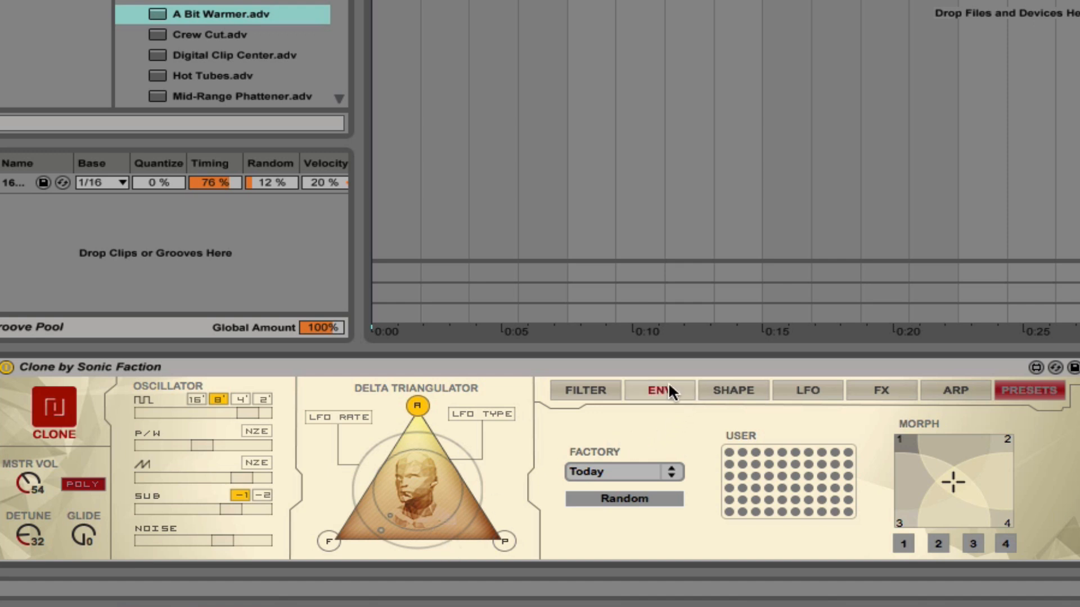
- Shorten the amp envelope's attack to nearly its minimum
click(655, 388)
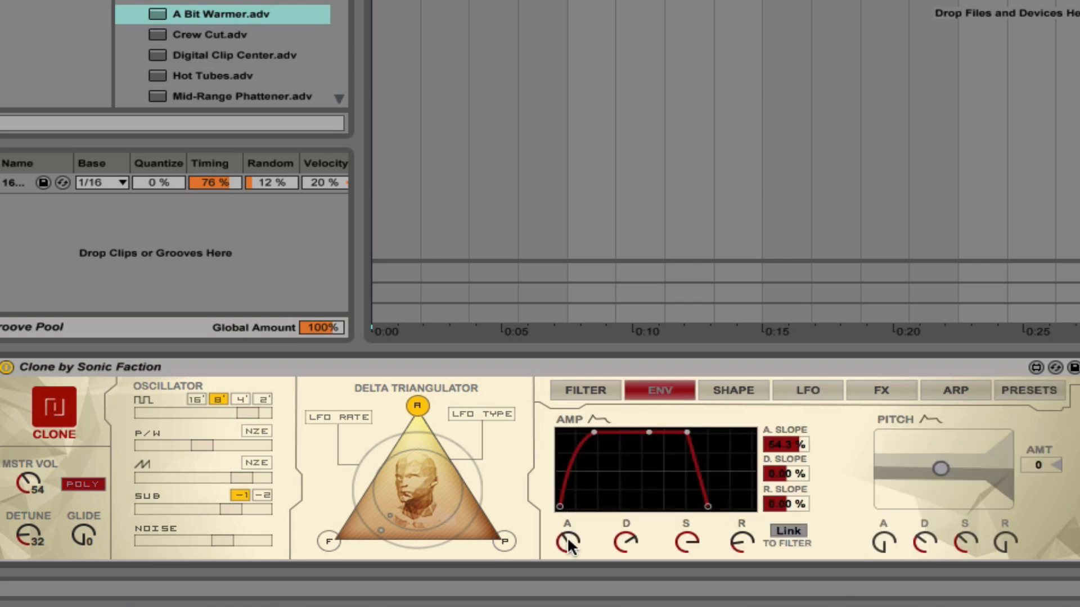
drag(567, 542, 567, 557)
drag(568, 542, 568, 548)
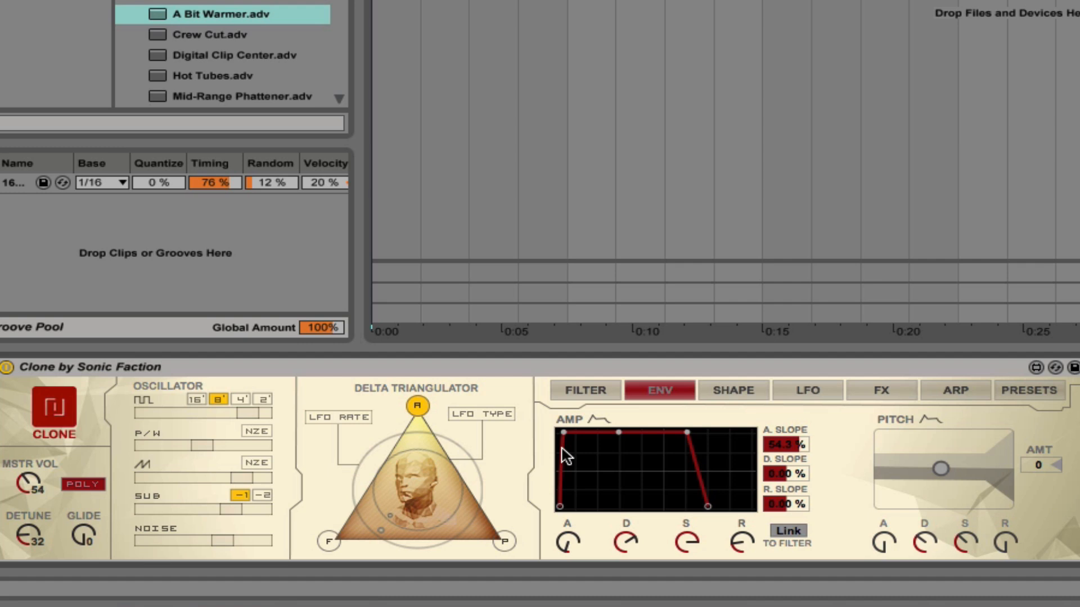
- Raise the filter frequency well above its starting point and bring the filter resonance down to a low setting
click(578, 388)
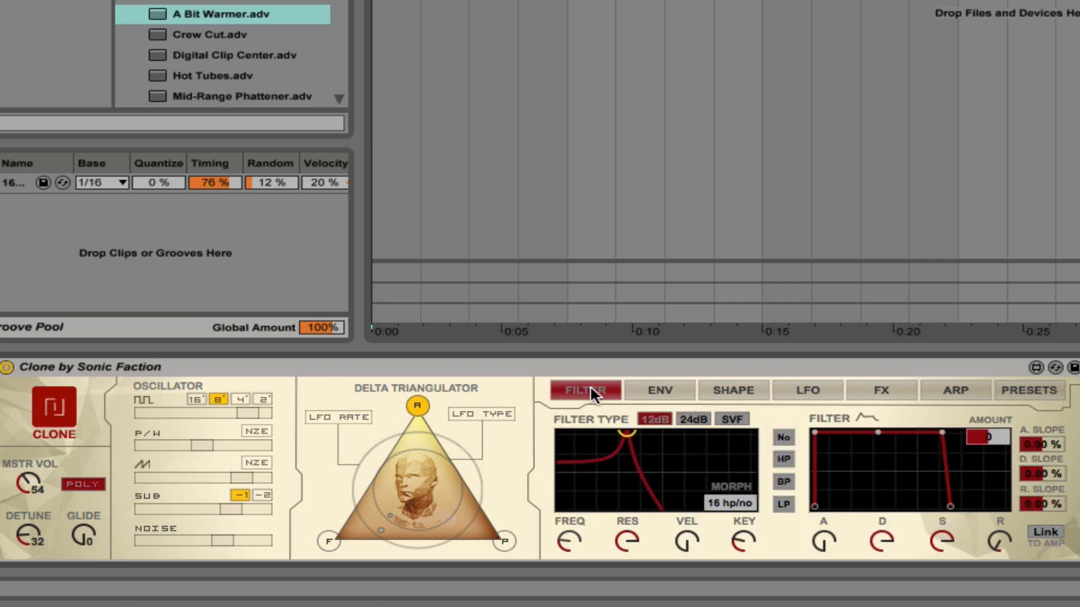
drag(571, 537, 571, 504)
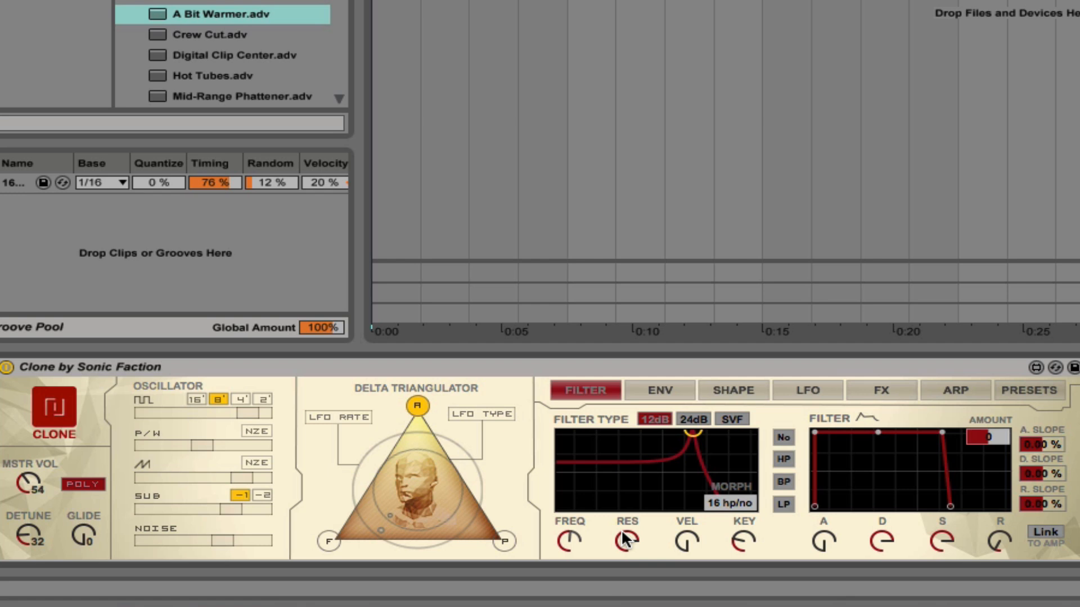
drag(623, 537, 623, 580)
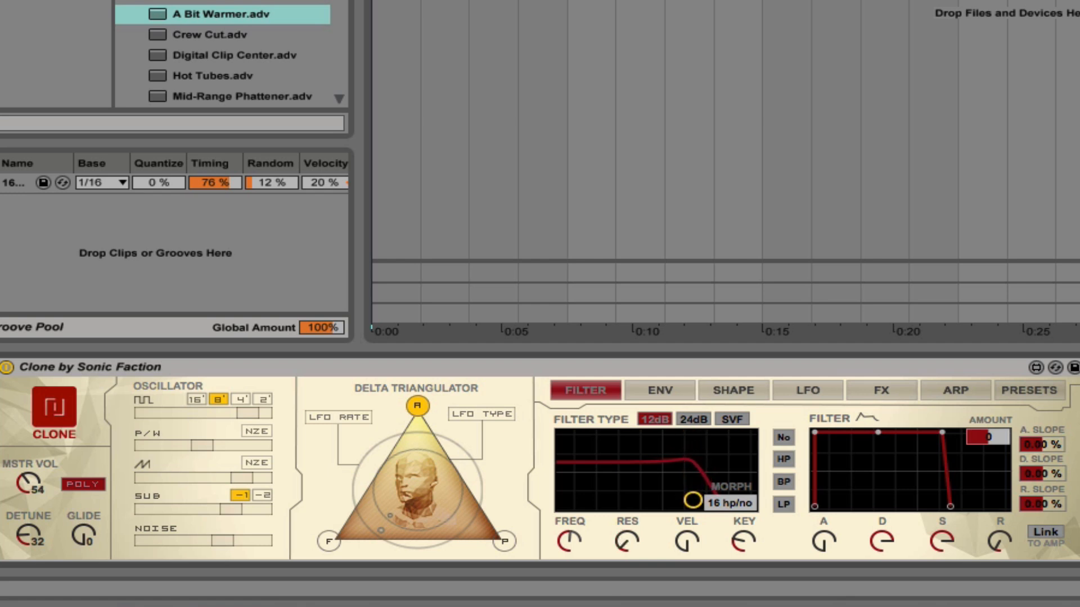
drag(582, 539, 582, 528)
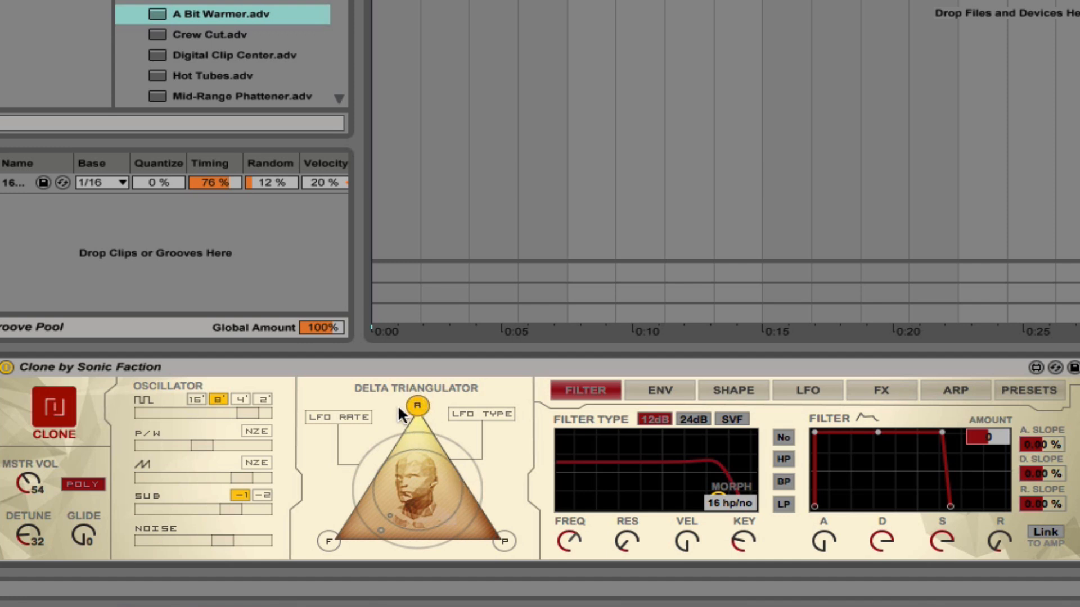
- Switch the Delta Triangulator back and forth between its F, P and A modes, ending on P
click(329, 541)
click(496, 543)
click(416, 408)
click(329, 541)
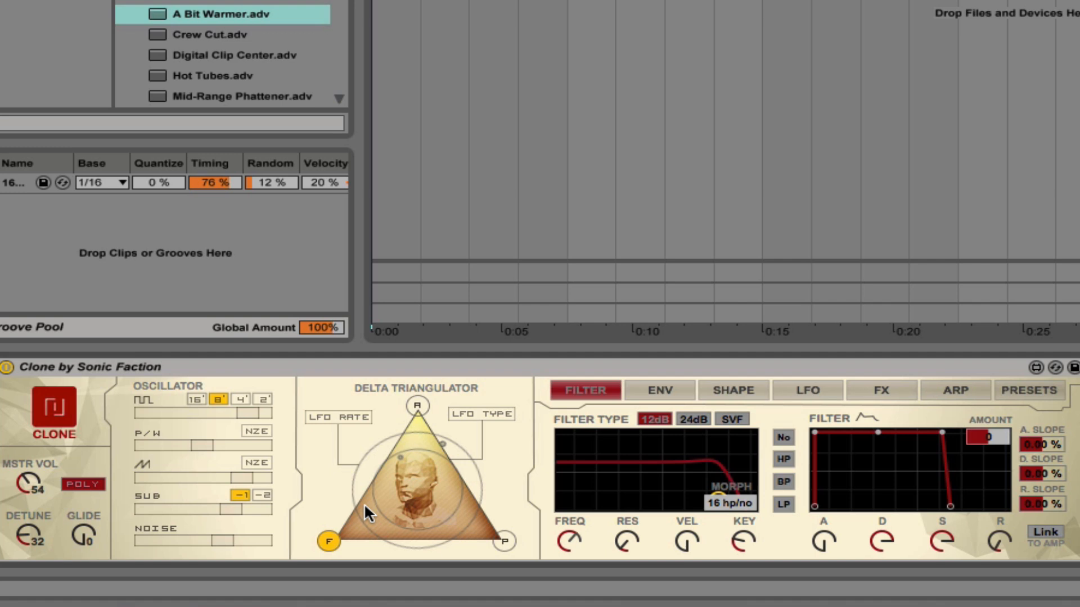
click(417, 406)
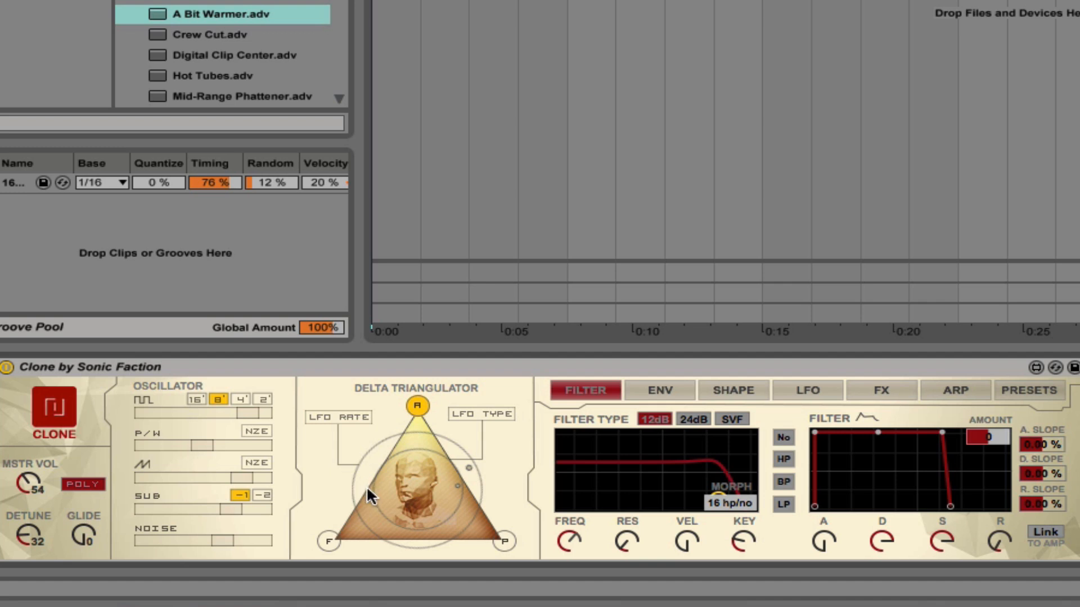
click(327, 541)
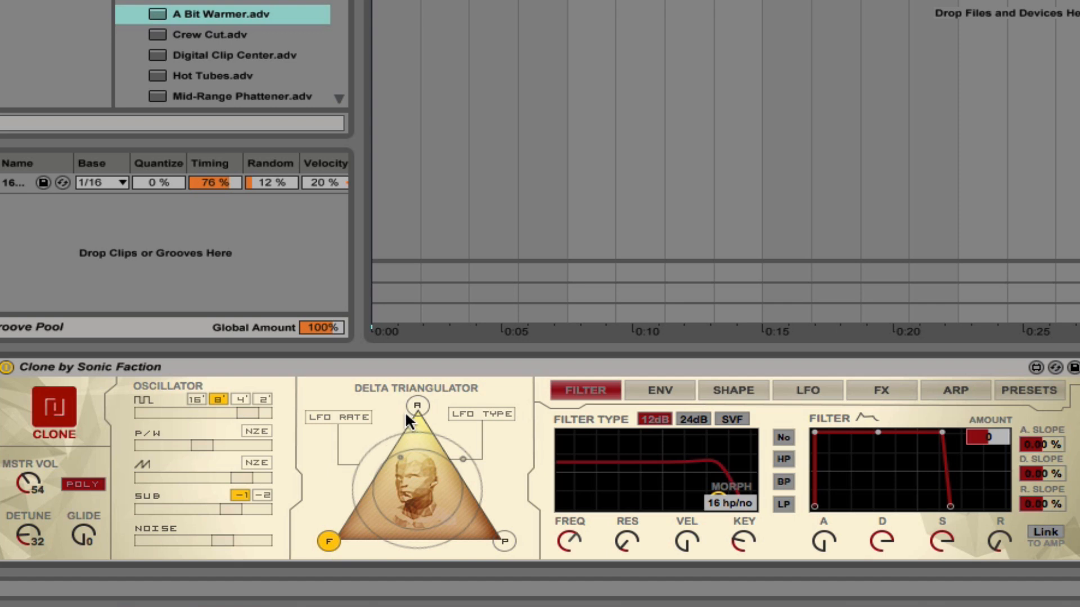
click(498, 540)
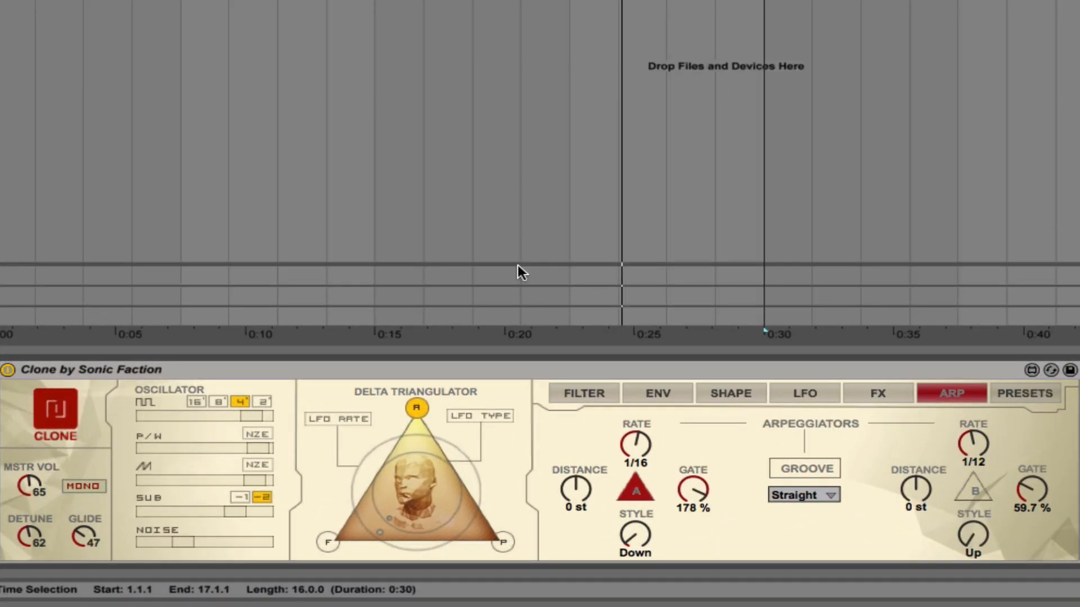
- Look through the Filter, Env, Shape, LFO and FX pages and return to the arpeggiator settings
click(580, 397)
click(643, 394)
click(733, 395)
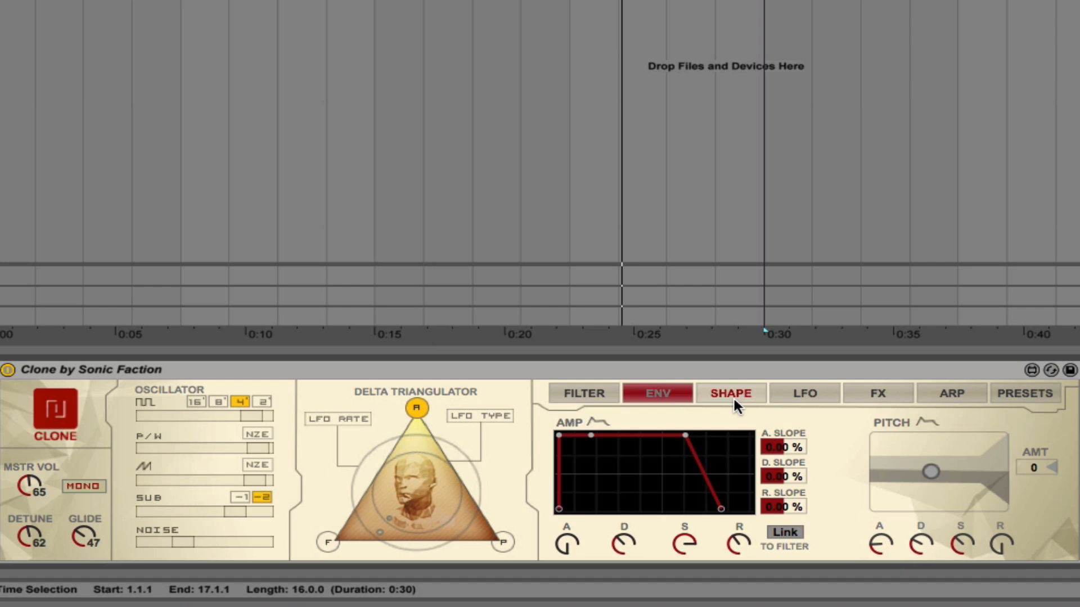
click(788, 393)
click(870, 391)
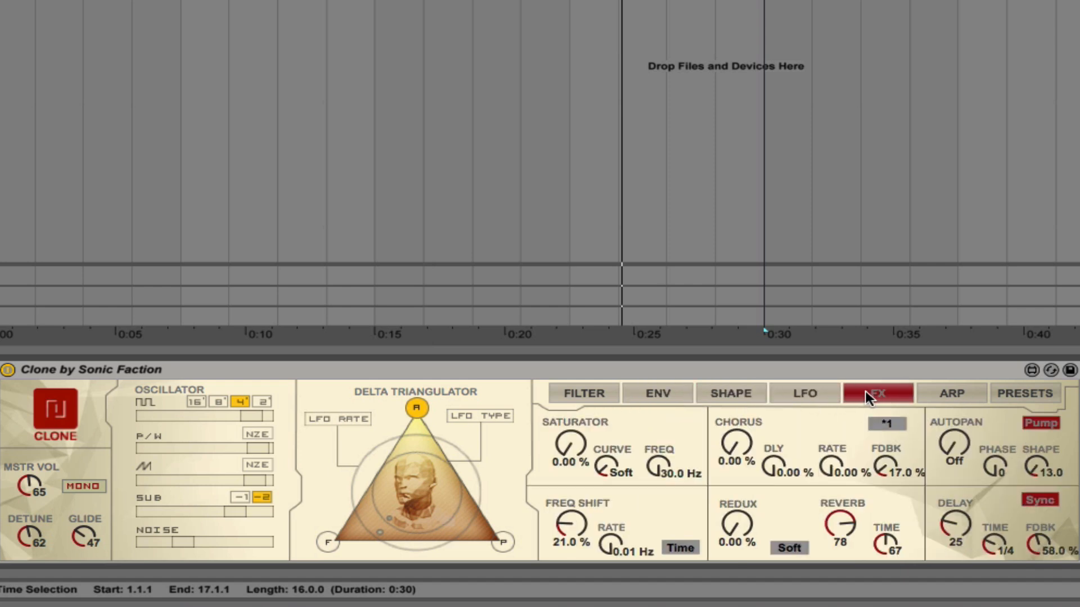
click(950, 393)
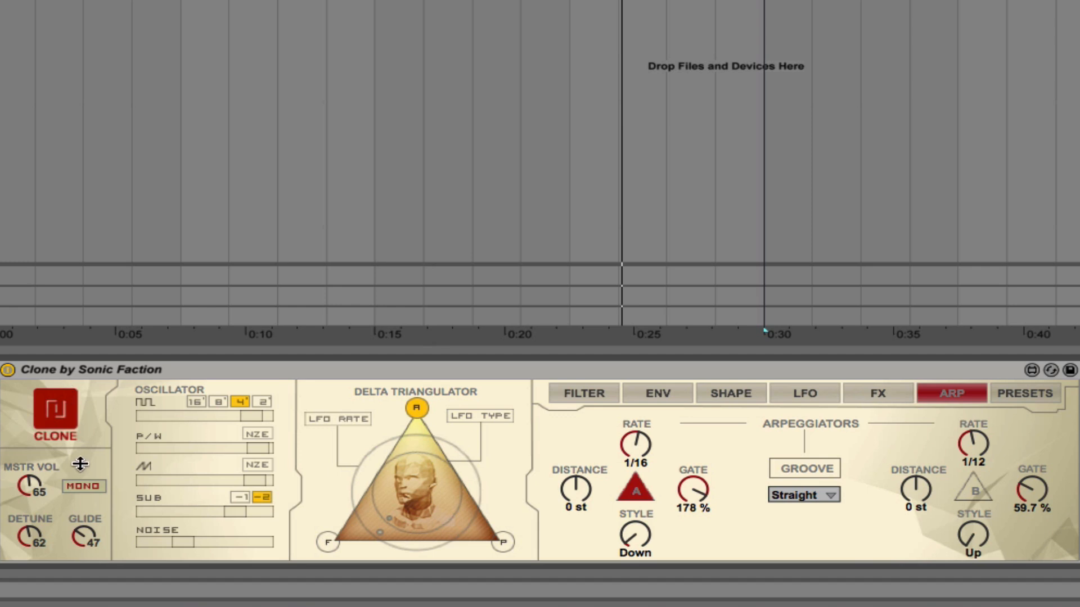
- Switch arpeggiator A off and back on for comparison, and start playback from the beginning
click(636, 489)
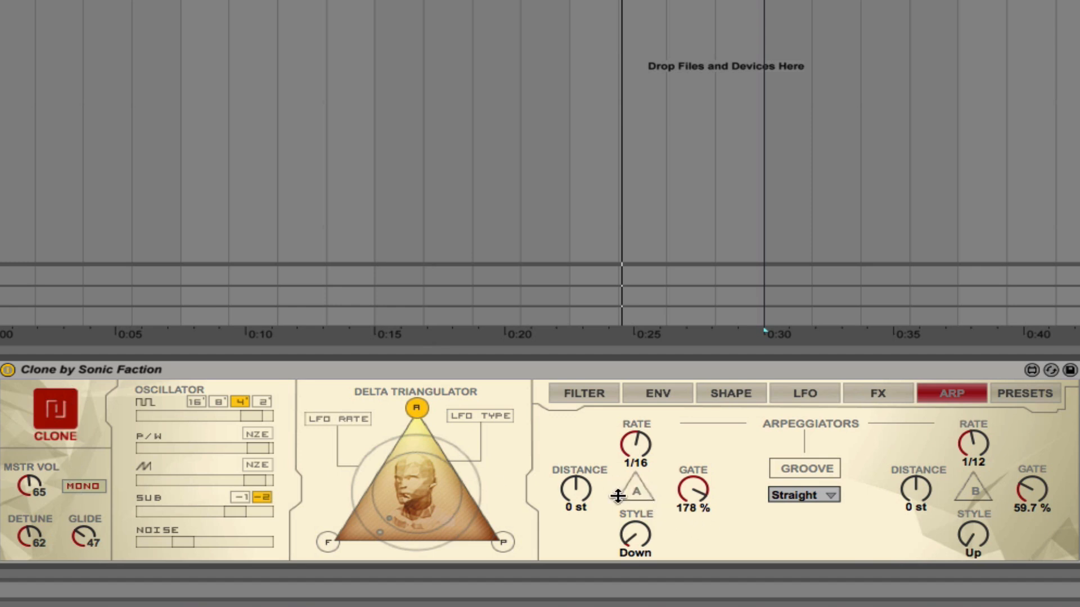
click(636, 489)
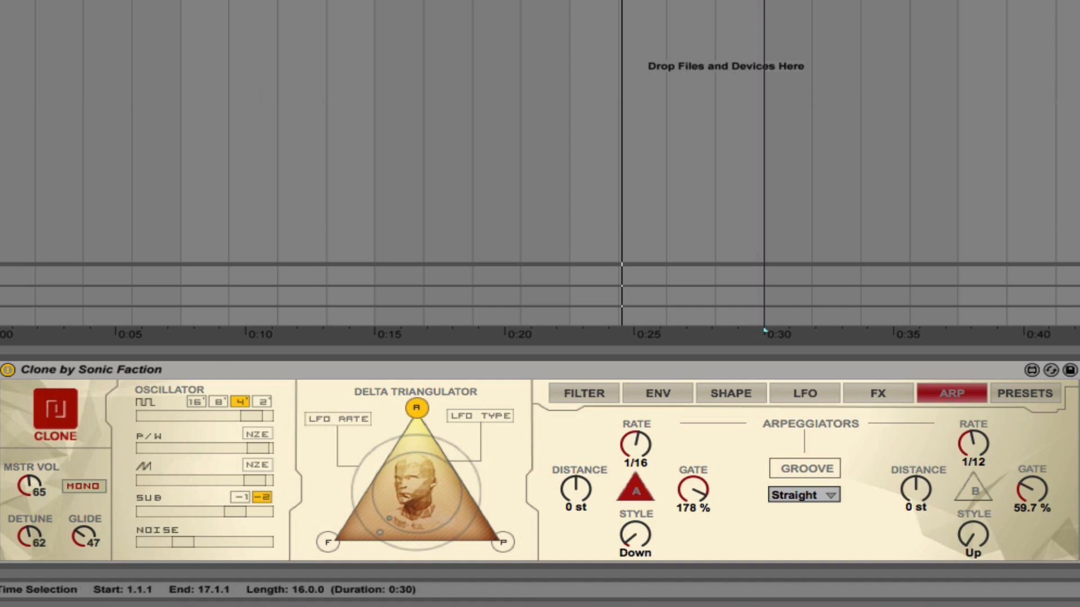
key(space)
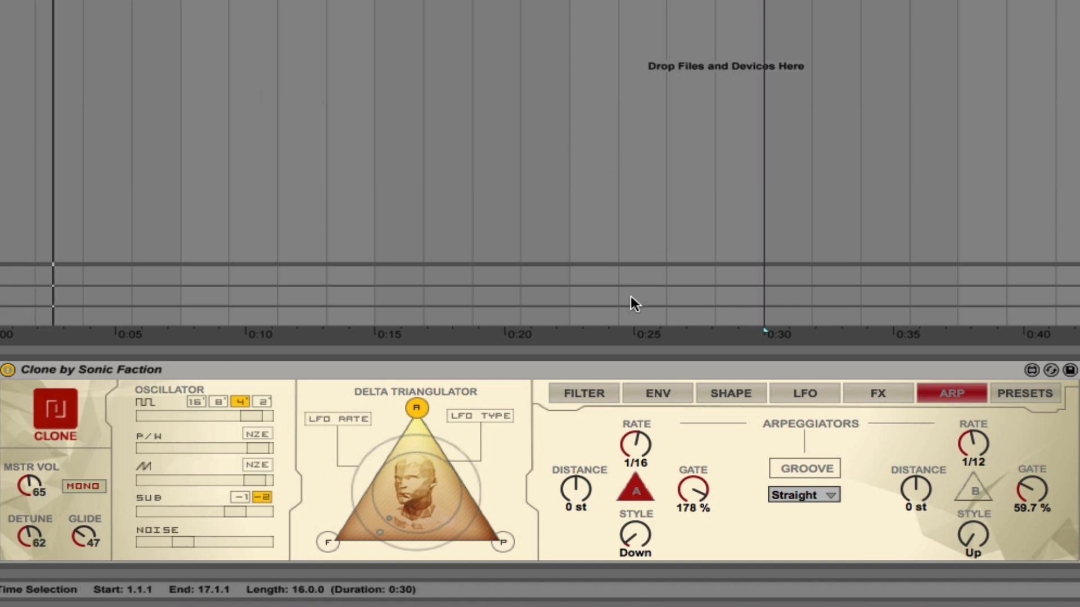
- Set arpeggiator A's rate to 1/8, distance to +7 st and gate to 176 %, and the glide to 50
drag(637, 439, 619, 443)
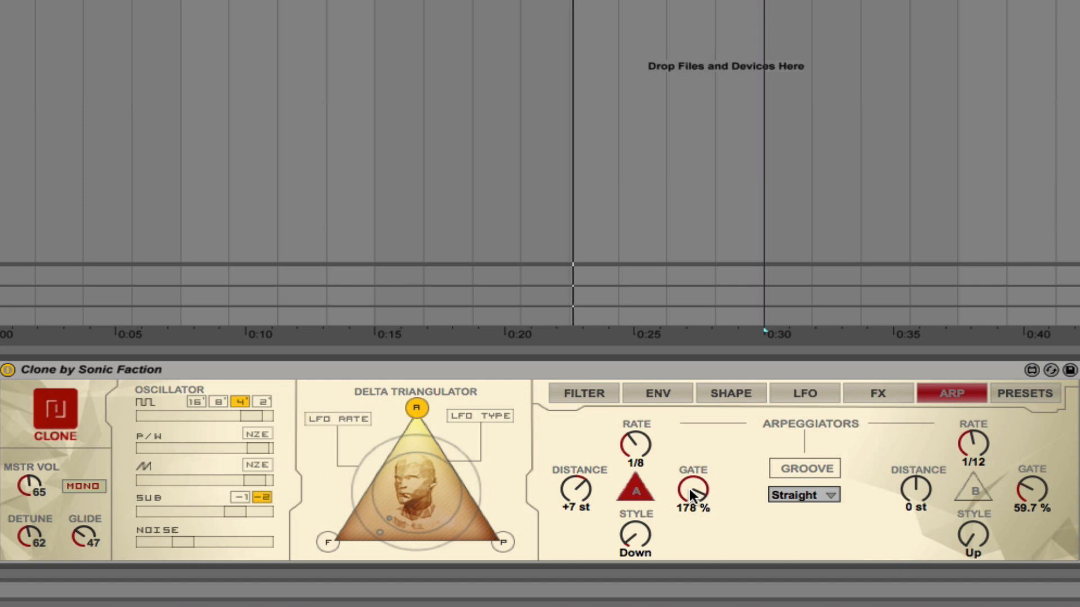
drag(689, 489, 689, 562)
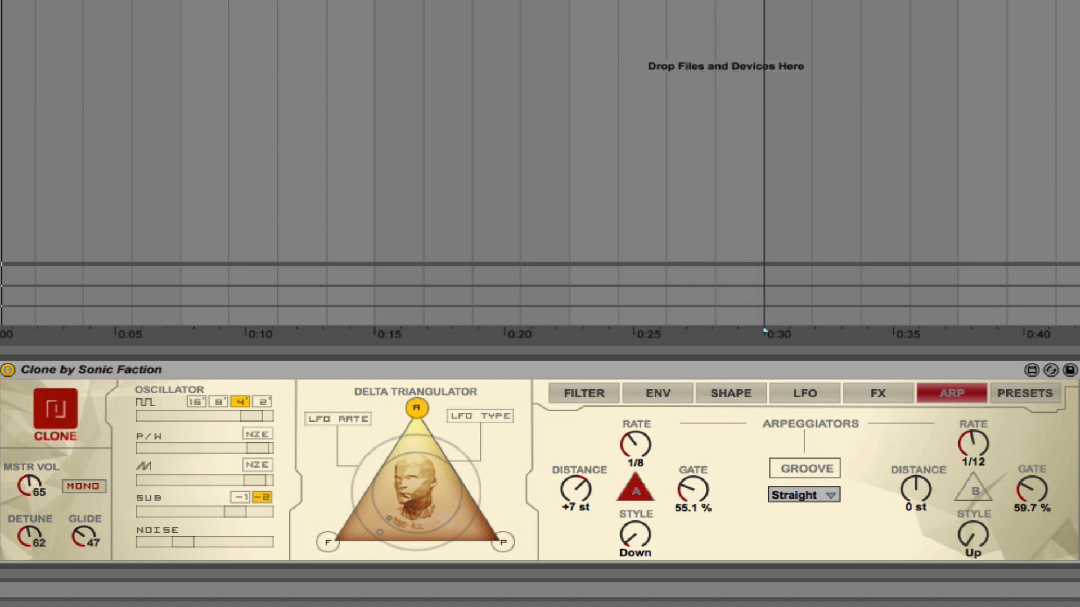
drag(694, 490, 694, 497)
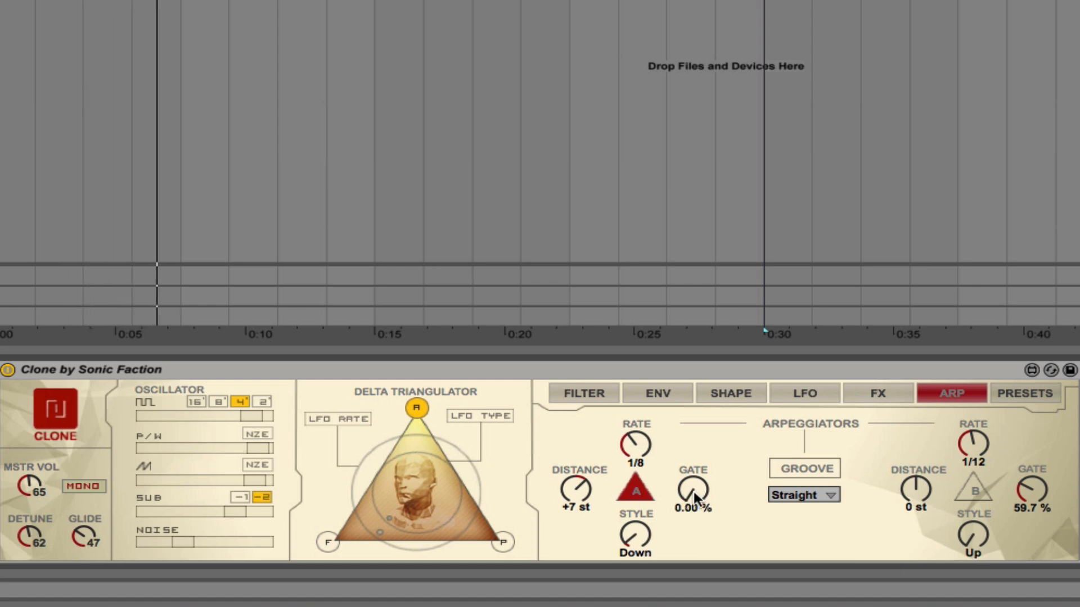
drag(693, 493, 693, 480)
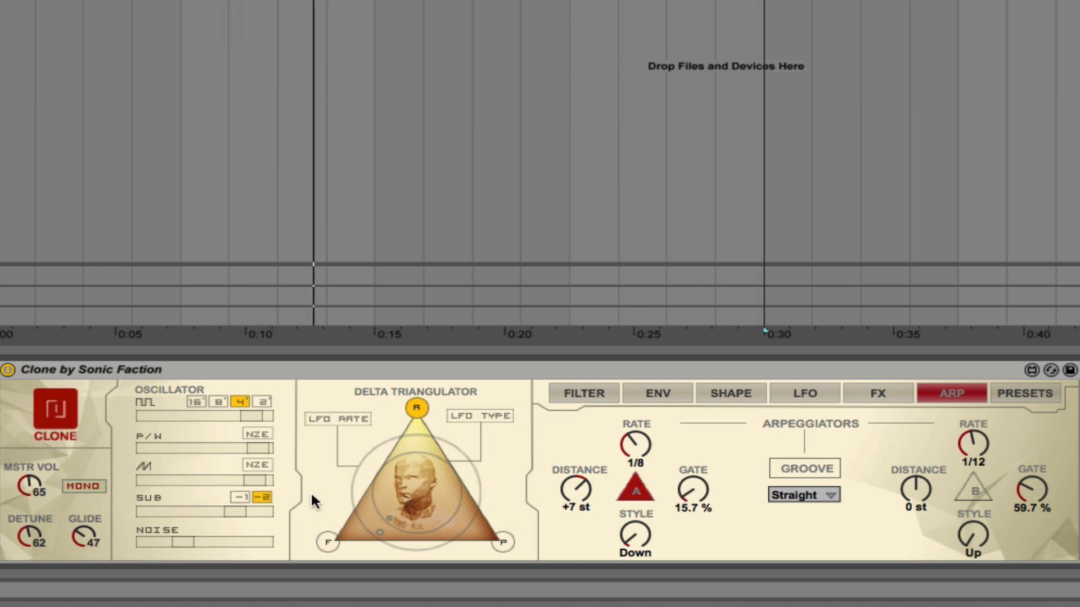
drag(691, 488, 690, 464)
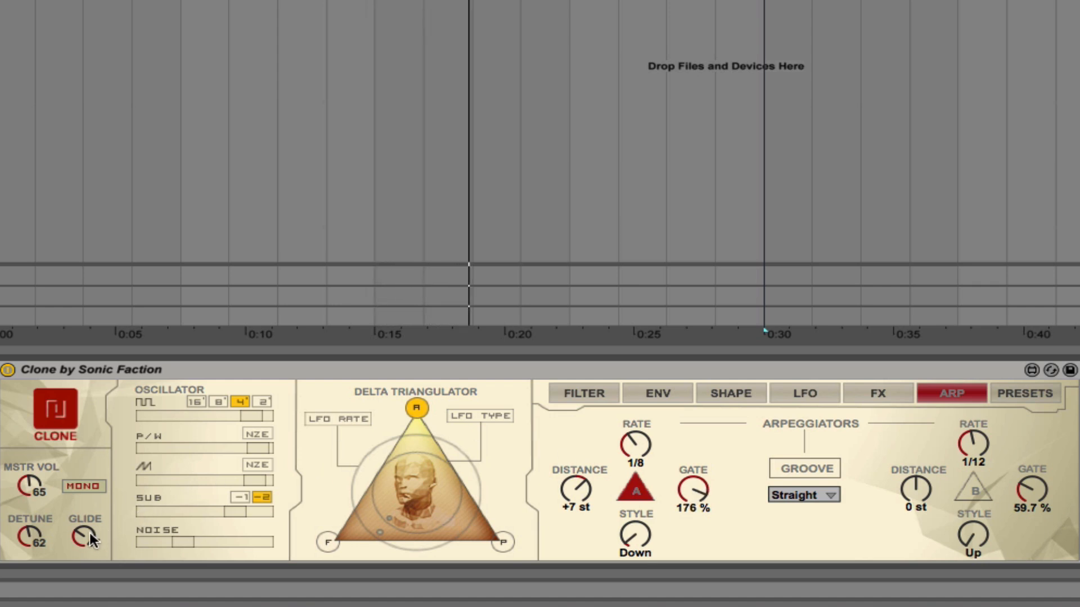
drag(89, 532, 90, 529)
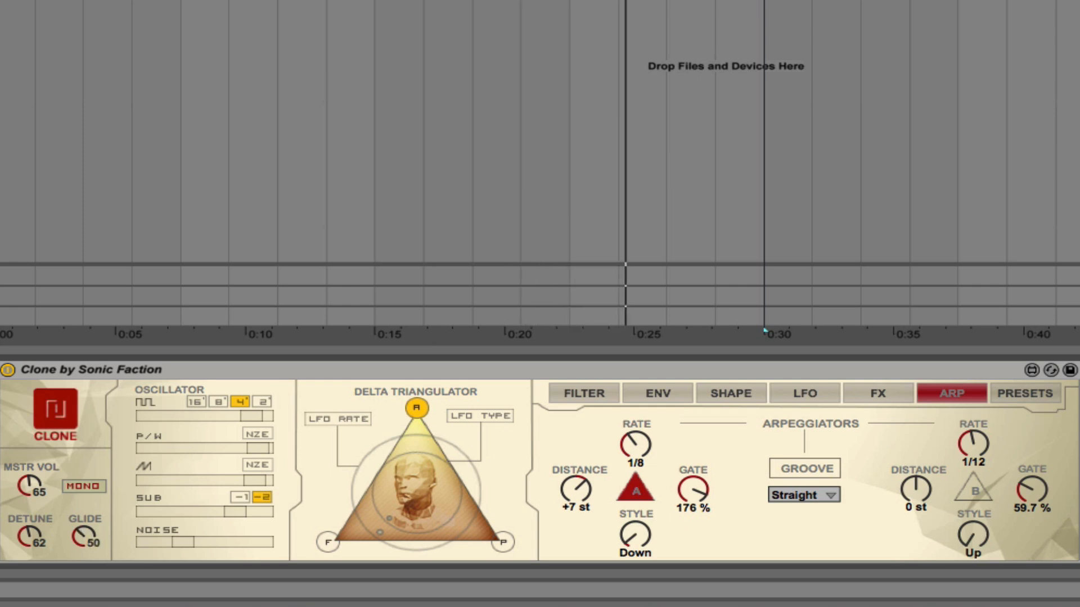
- Set the arpeggiator groove to Swing 8 and arpeggiator A's rate to 1/12
click(798, 496)
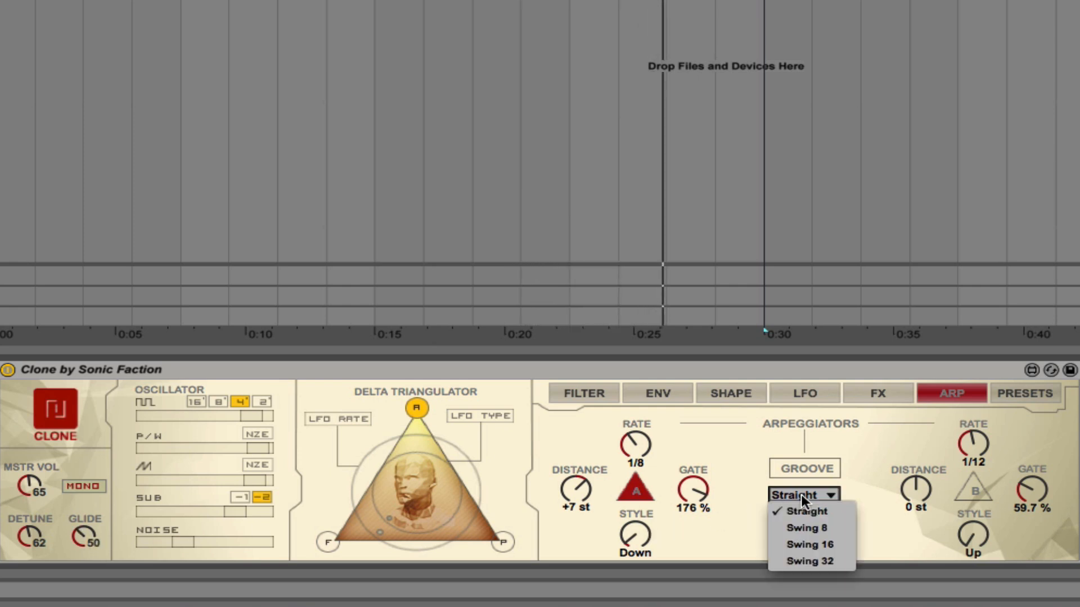
click(815, 528)
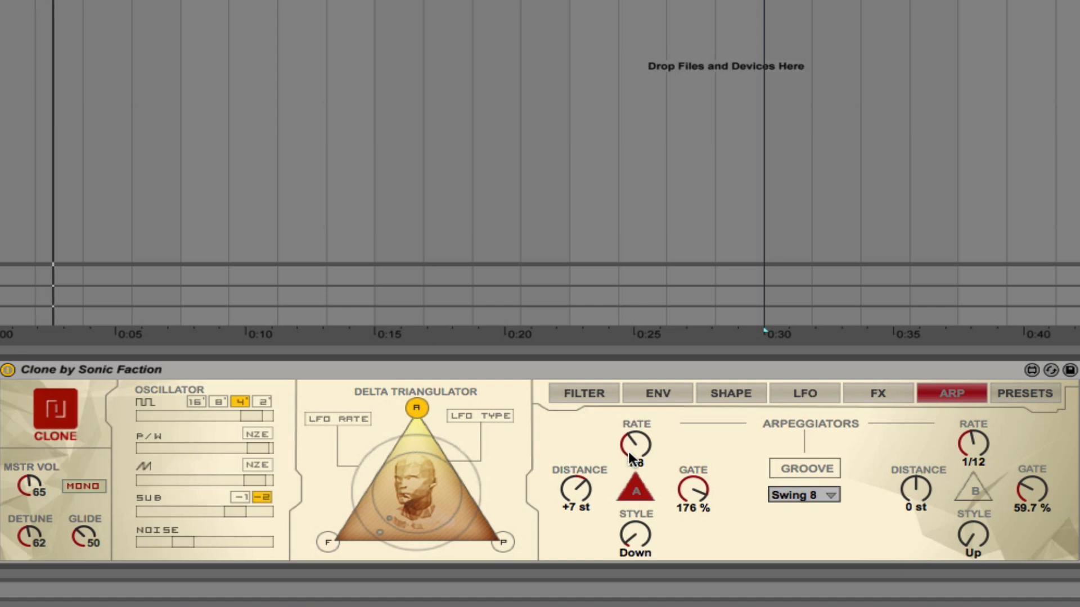
drag(624, 455, 624, 446)
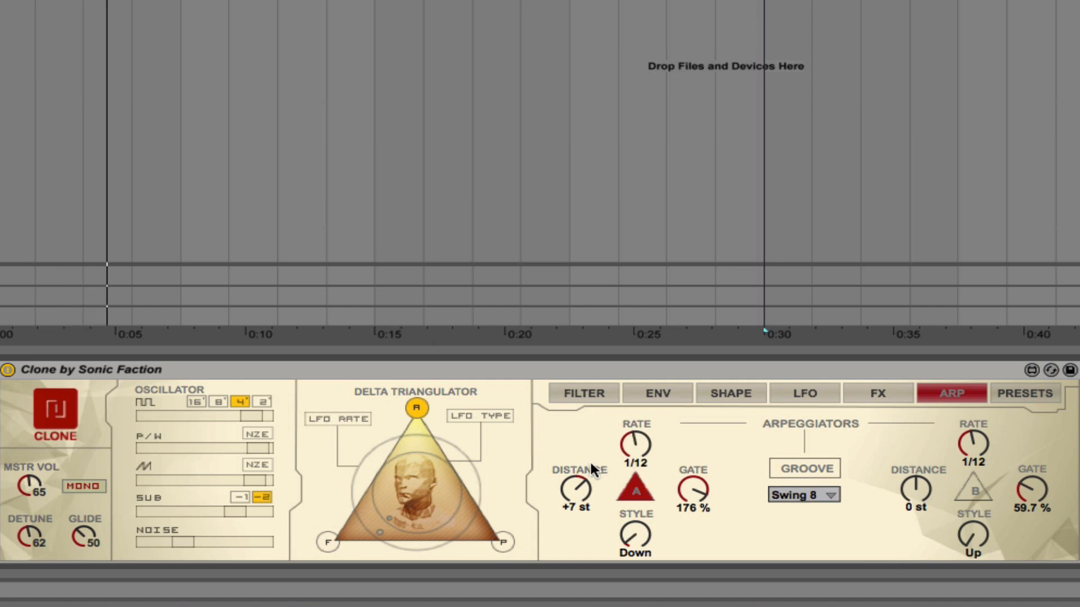
- Set arpeggiator A's rate to 1/16 and gate to 180 %, and the glide to 56
key(Up)
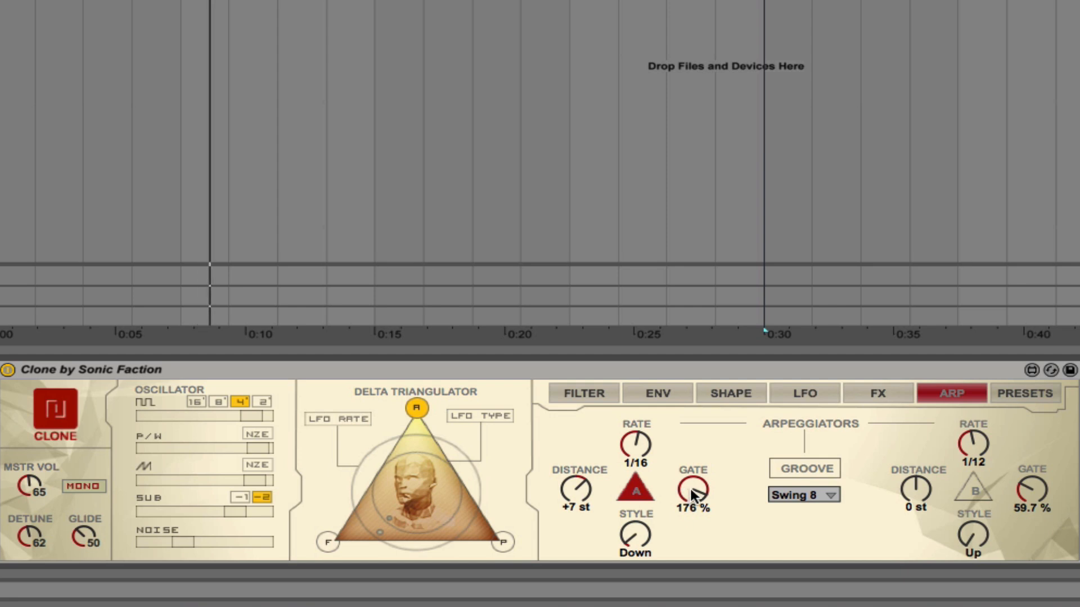
drag(692, 489, 693, 487)
drag(86, 530, 87, 523)
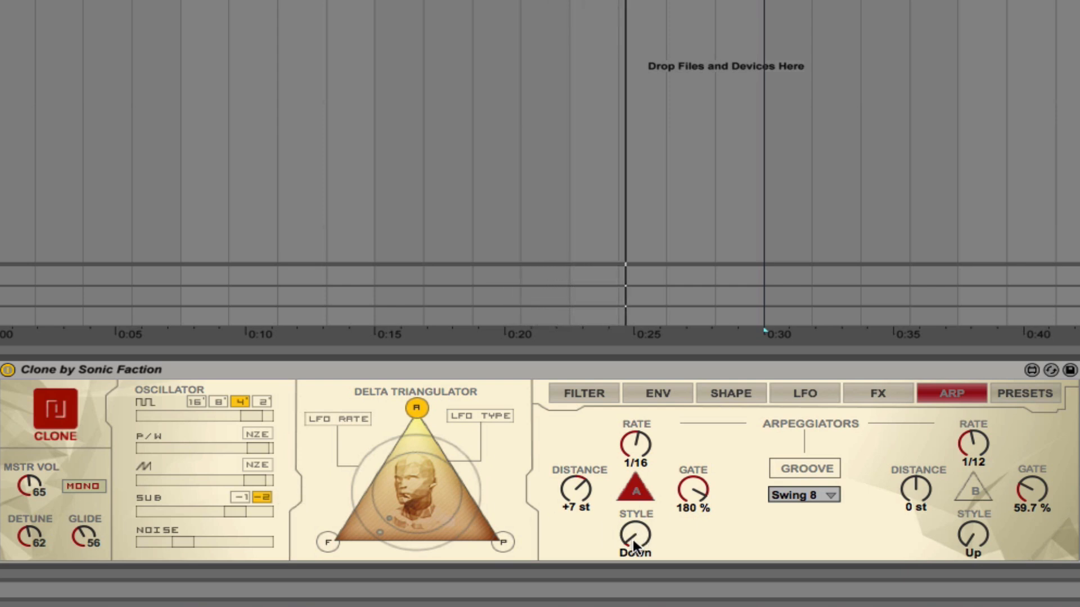
- Step arpeggiator A's style through UpDown and DownUp to Up & Down, and set its gate to 25.2 %
key(Up)
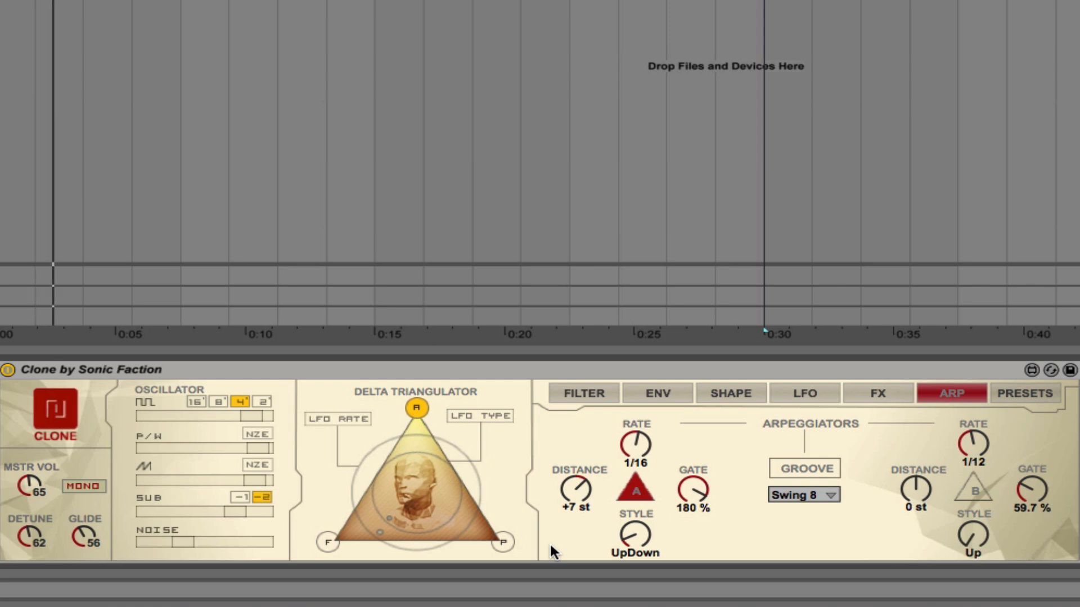
key(Up)
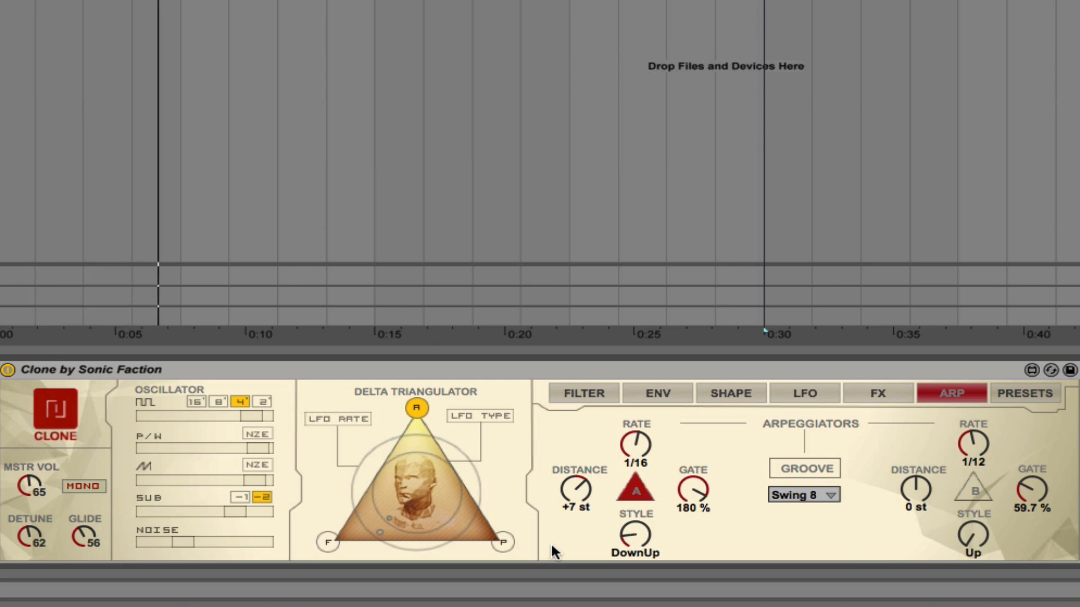
key(Up)
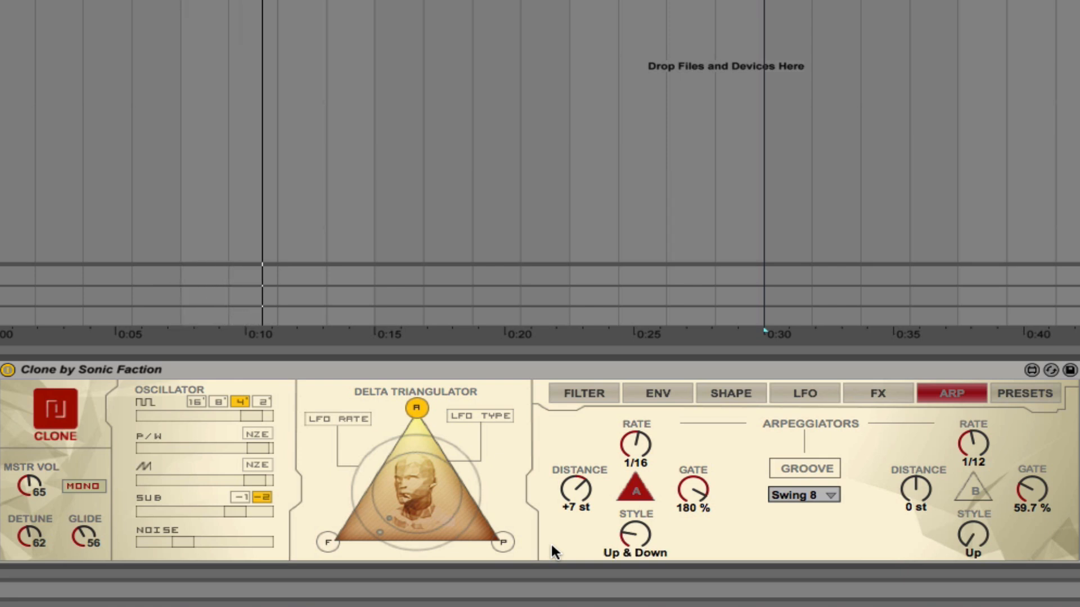
drag(679, 493, 679, 537)
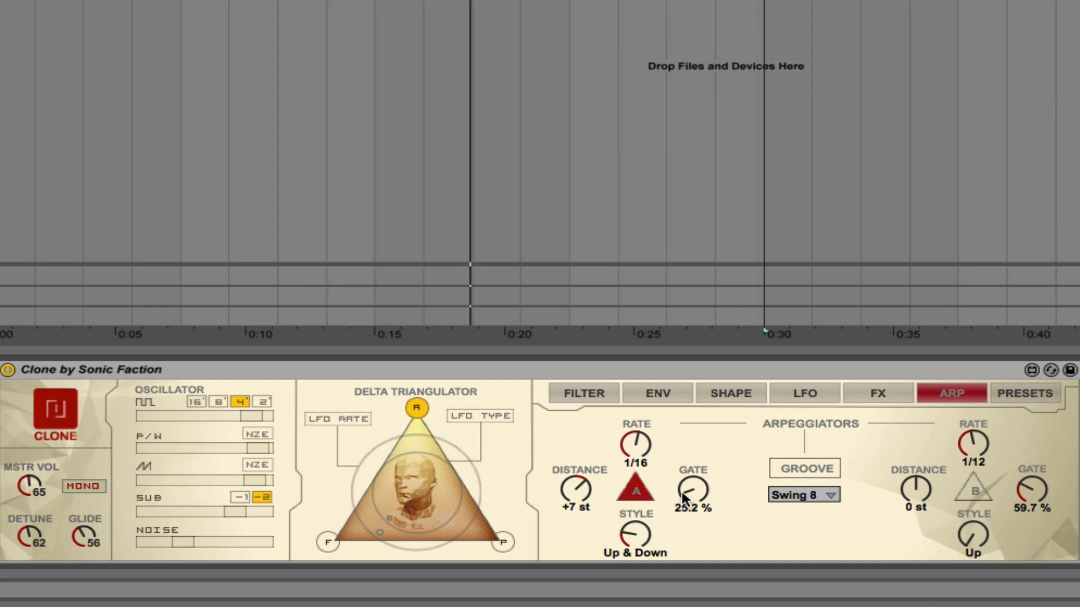
- Step arpeggiator A's style through Down & Up and Converge to Diverge, and set its gate to 18.9 %
key(Up)
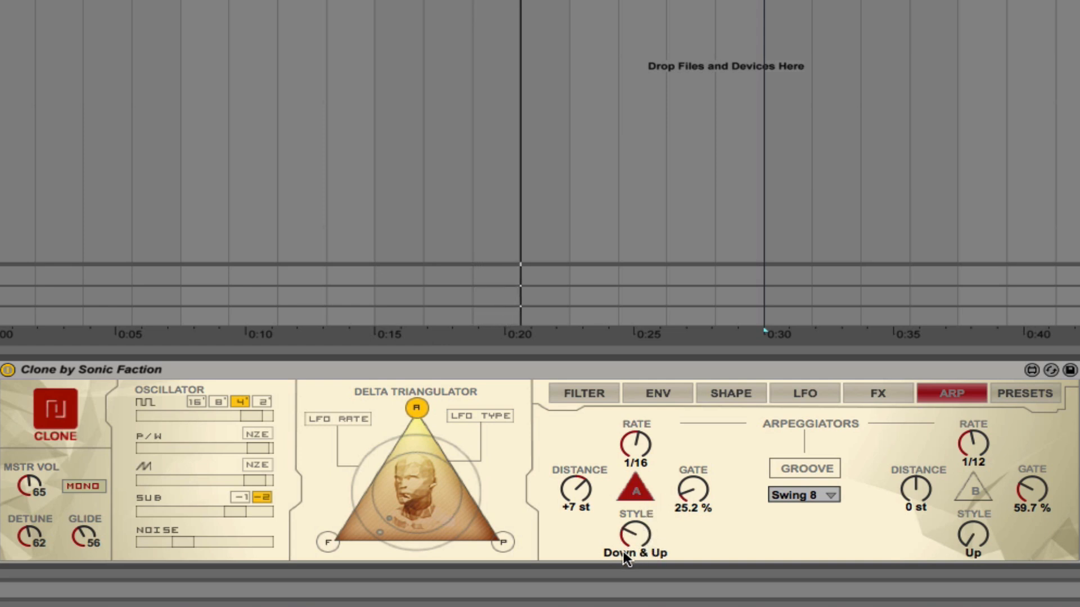
key(Up)
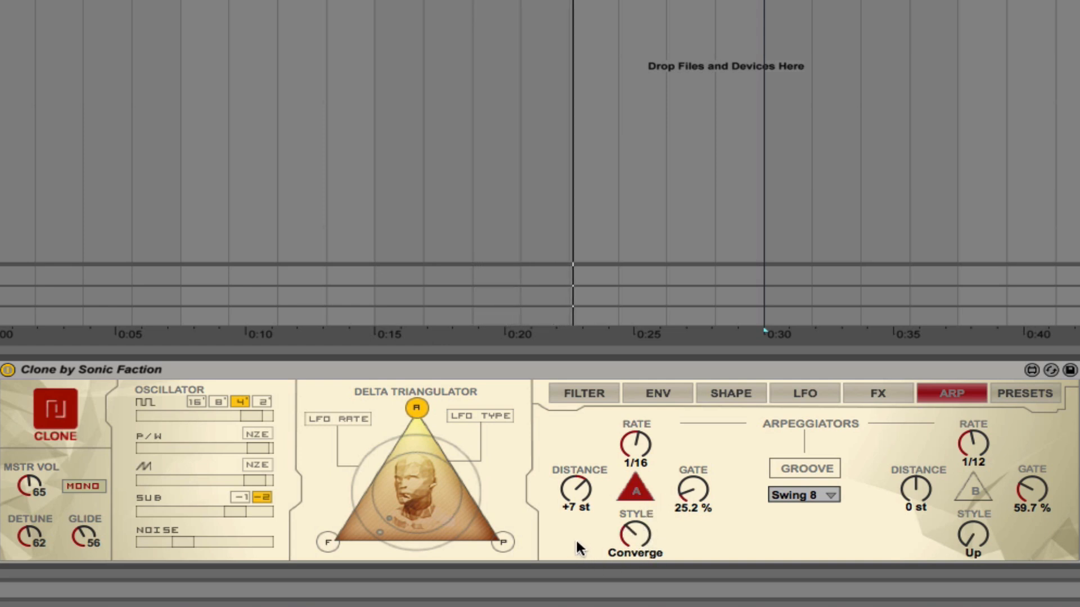
key(Up)
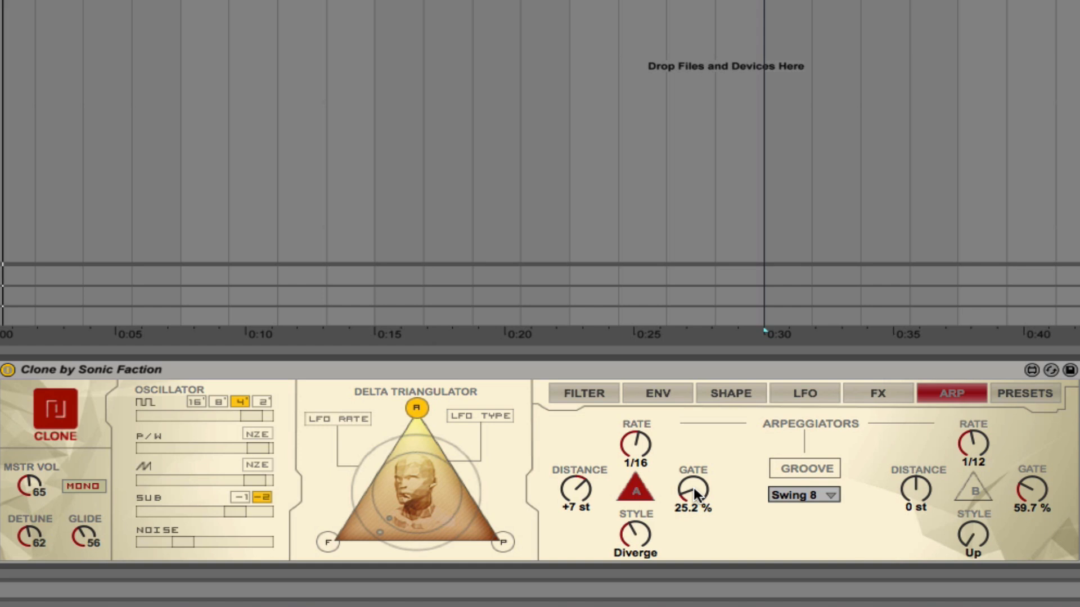
drag(694, 488, 694, 479)
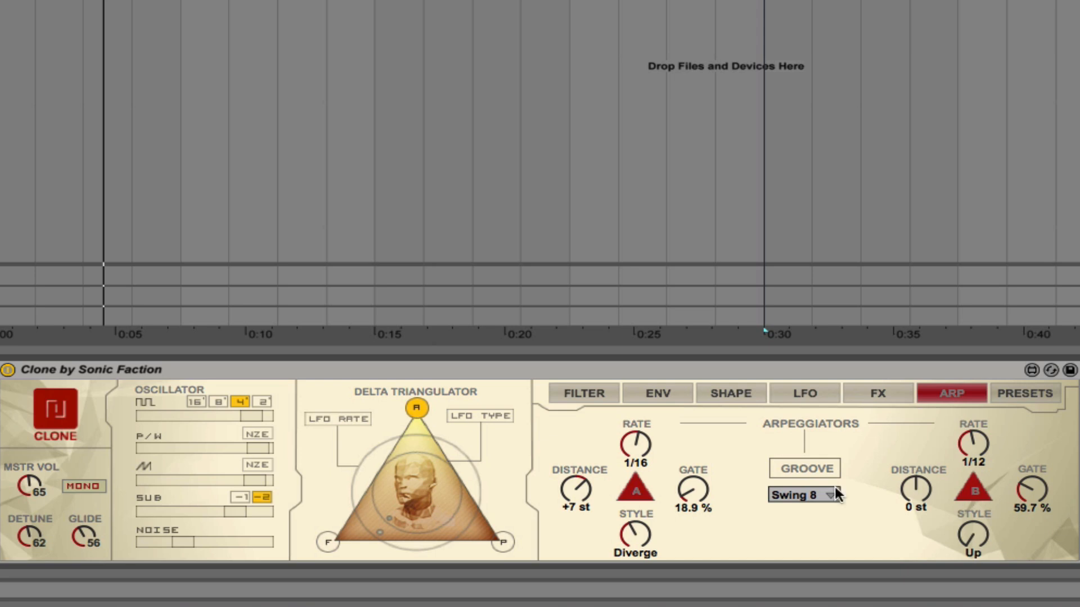
- Set the arpeggiator groove to Straight and switch arpeggiator B off
click(807, 492)
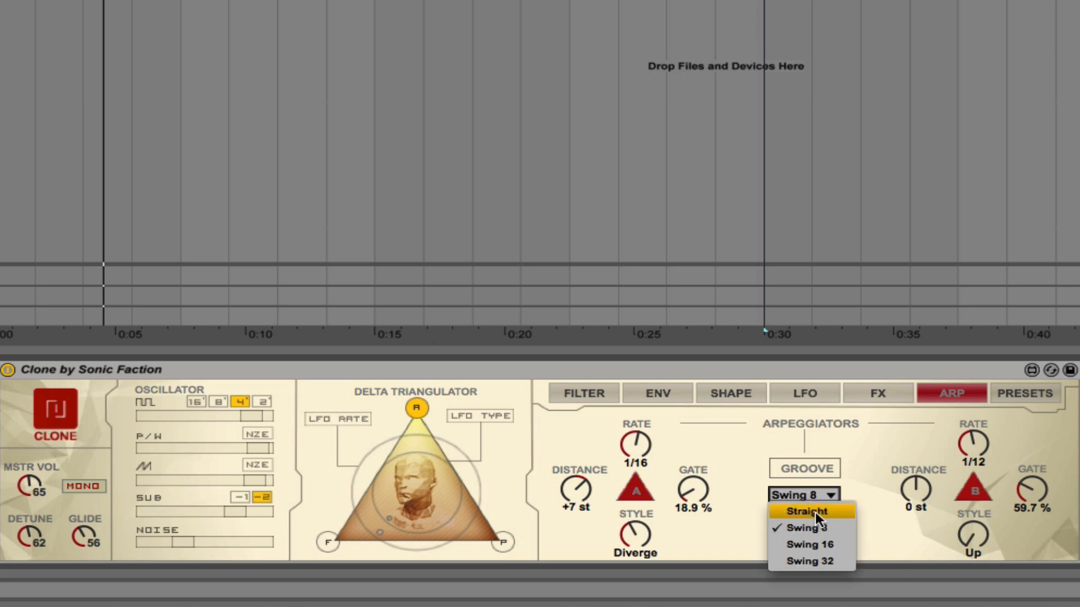
click(815, 510)
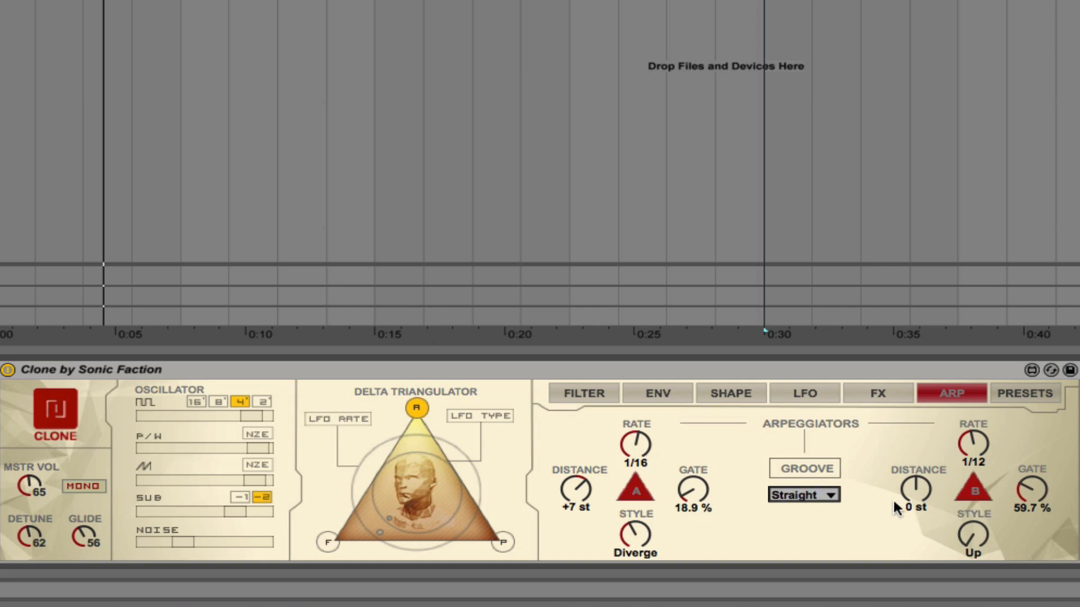
click(957, 489)
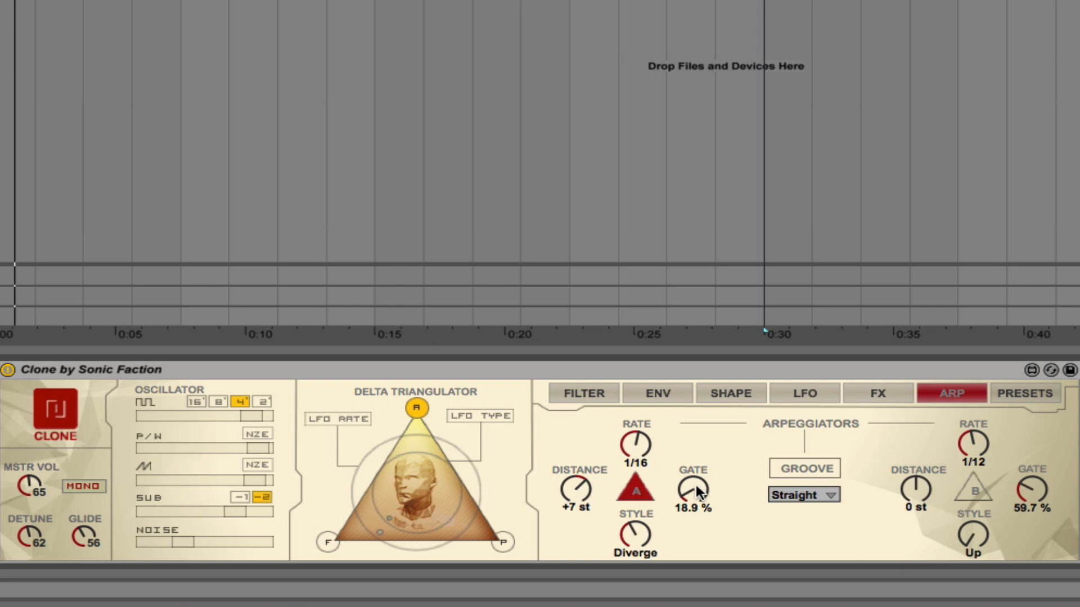
- Set the arpeggiator rates to 1/8 for A and 1/16 for B, and the gates to 0 % for A and 121 % for B
drag(639, 447, 605, 477)
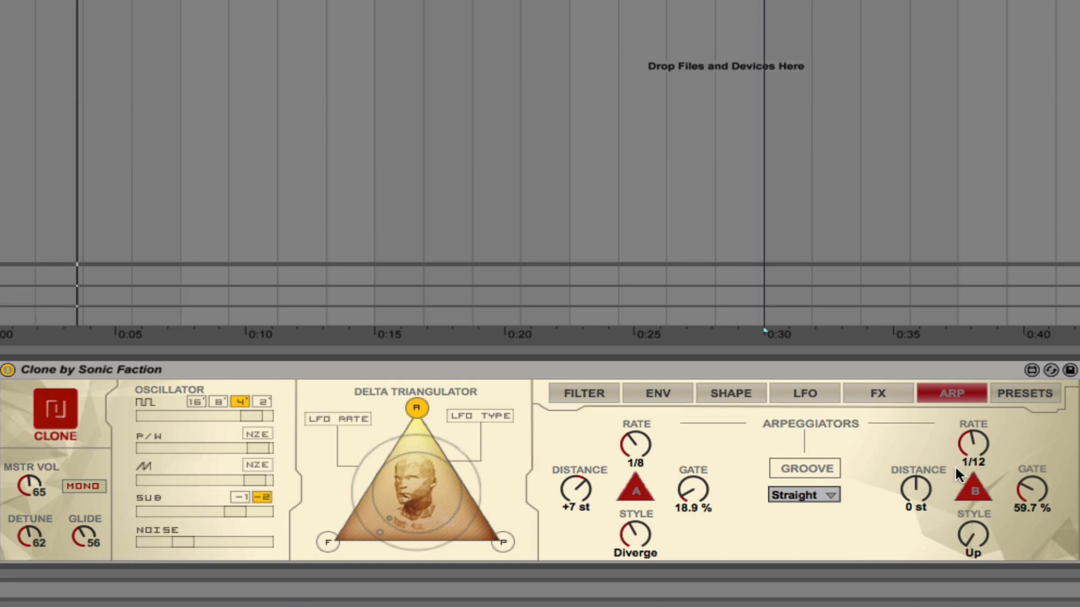
drag(966, 447, 966, 437)
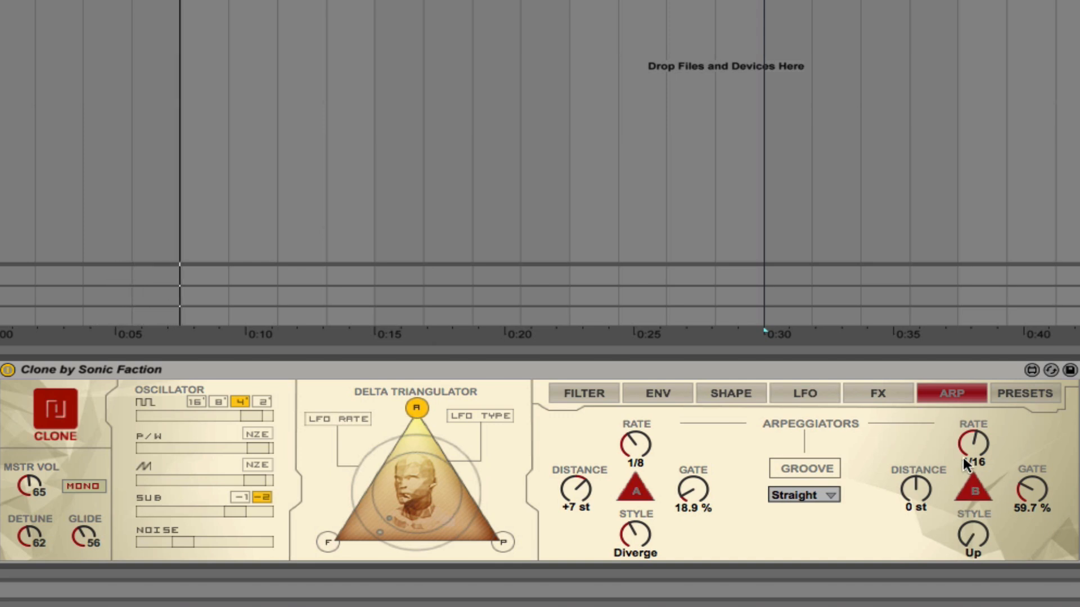
mouse_move(1032, 489)
mouse_down()
mouse_move(1032, 523)
mouse_move(1032, 439)
mouse_move(1031, 472)
mouse_up()
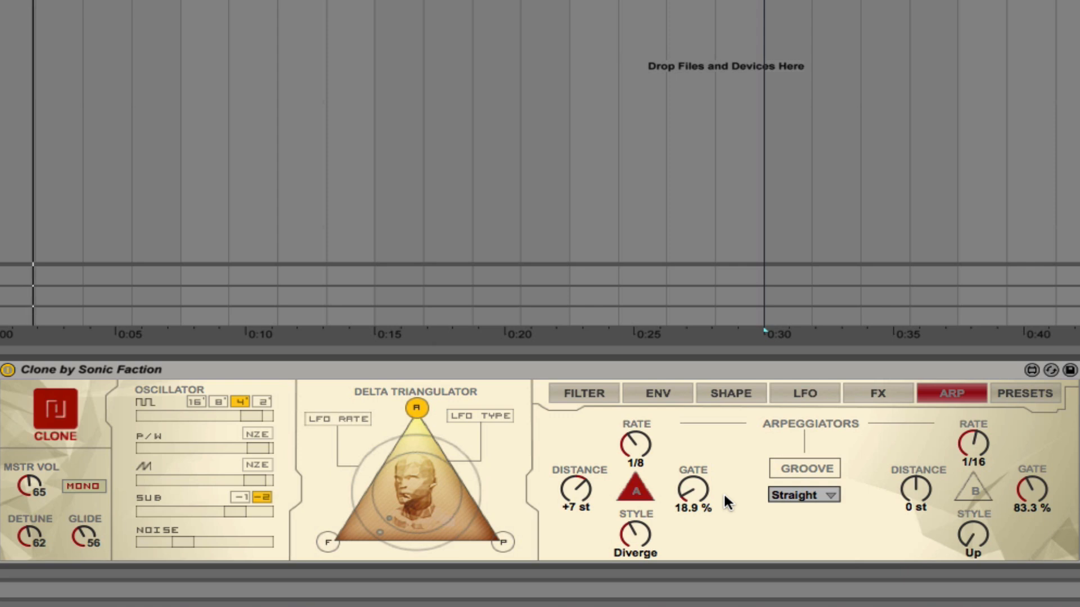
drag(680, 490, 681, 506)
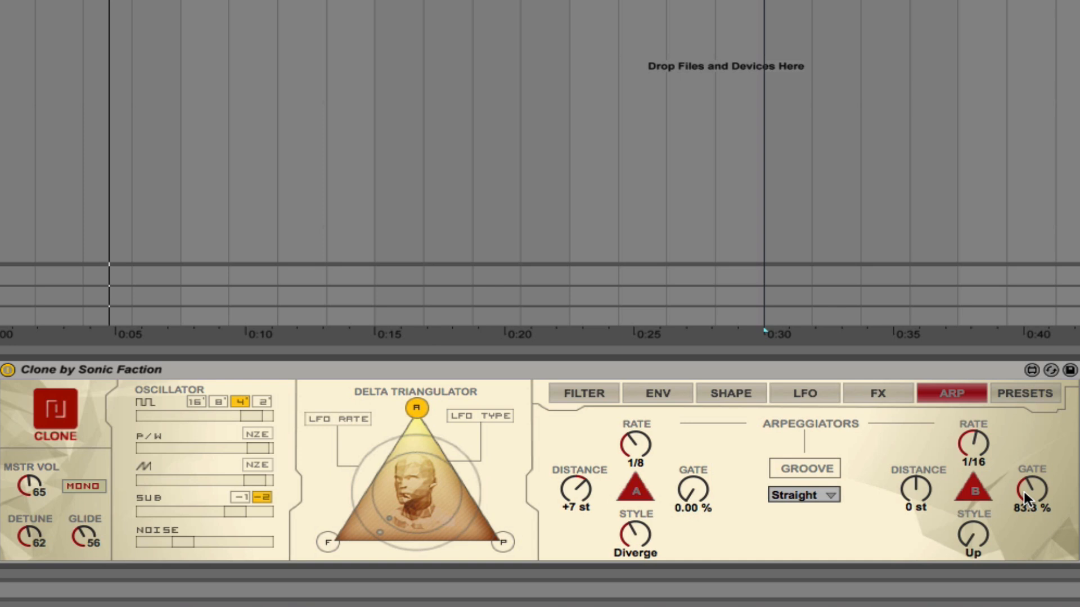
drag(1025, 490, 1026, 448)
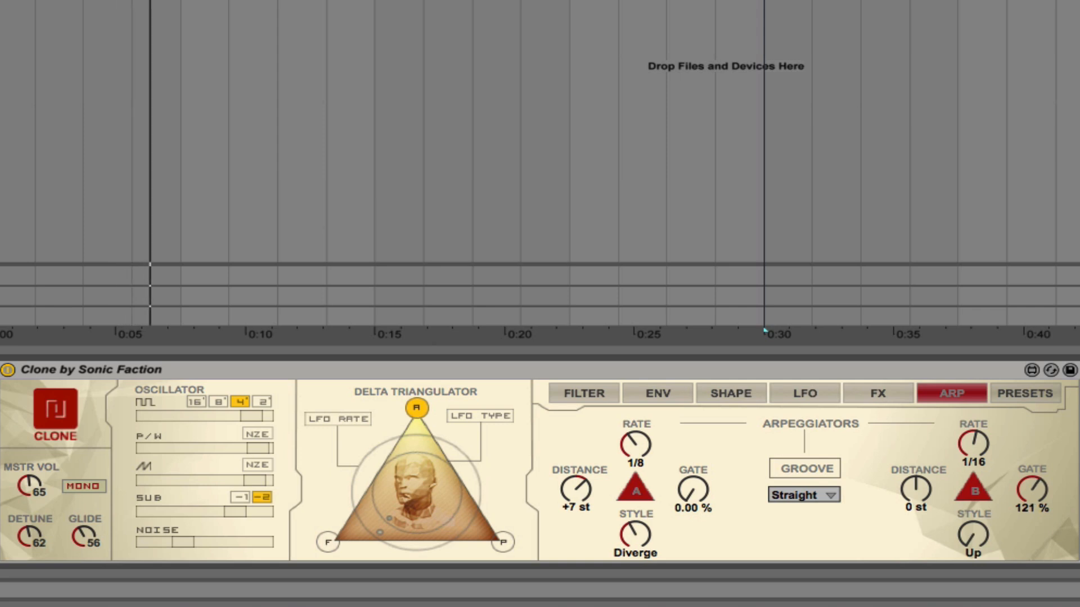
- Set arpeggiator B's distance to +7 st
click(920, 491)
key(Up)
key(Up)
key(Up)
key(Up)
key(Up)
key(Up)
key(Up)
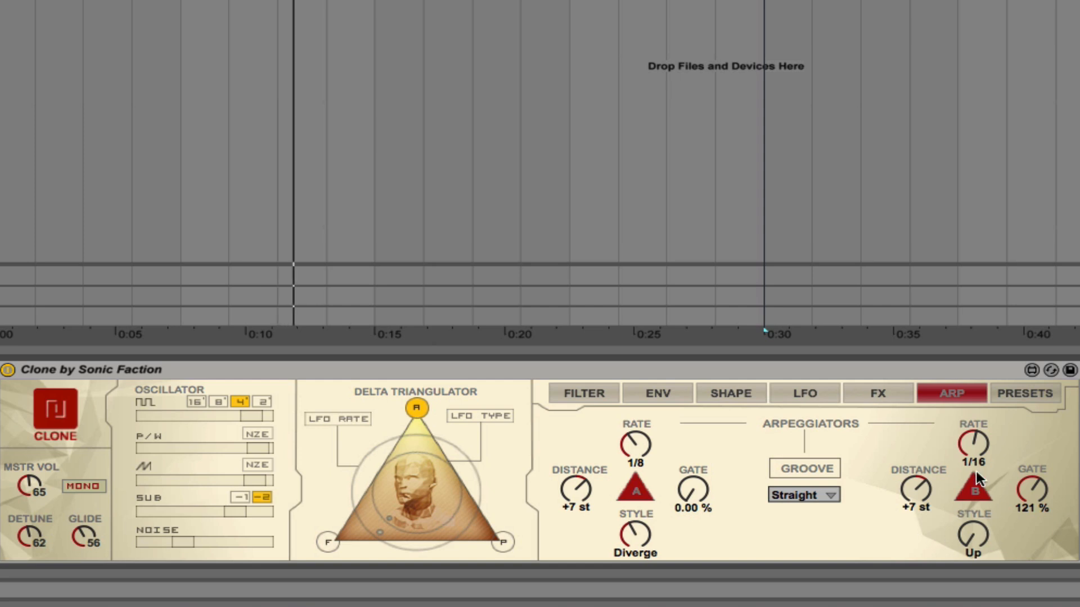
- Try arpeggiator B's rate at 1/8 and 1/12, and return it to 1/16
click(974, 446)
key(Down)
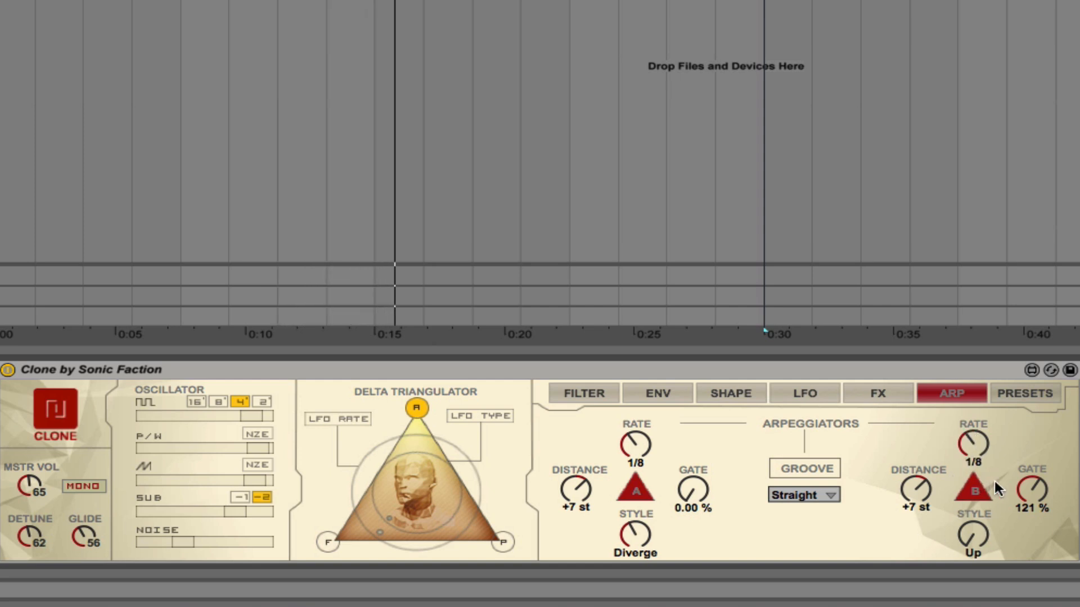
key(Up)
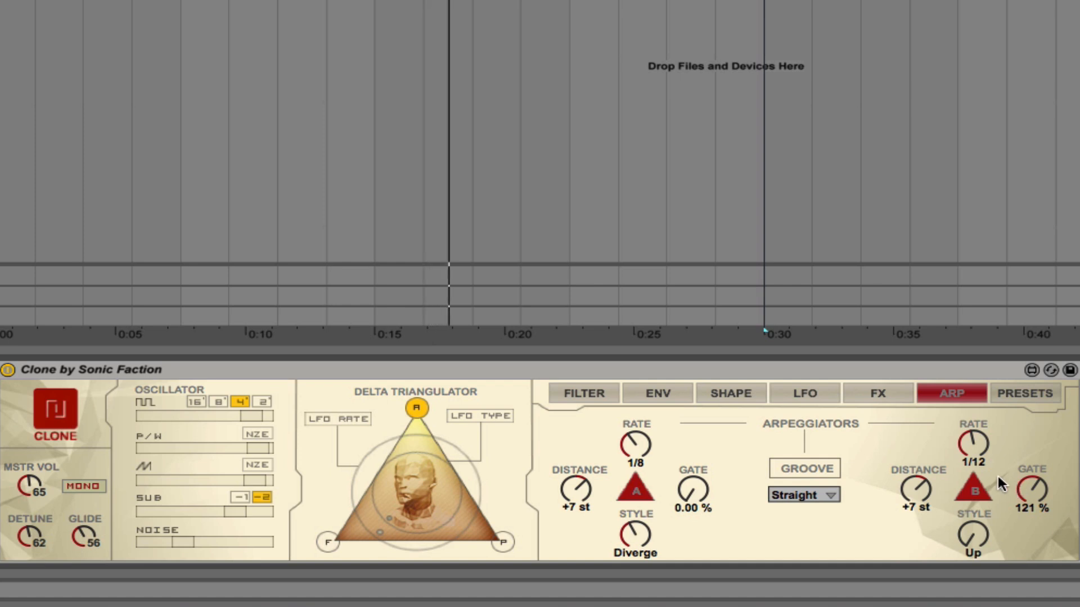
key(Up)
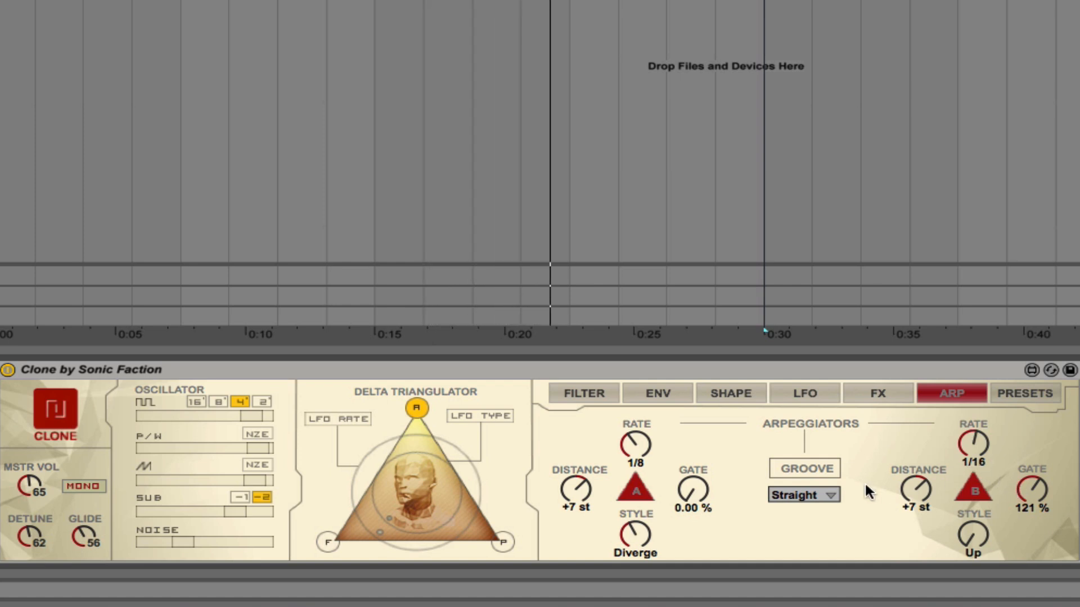
- Set arpeggiator A's style to Up, and arpeggiator B's style to Down and on to UpDown
drag(975, 528, 974, 537)
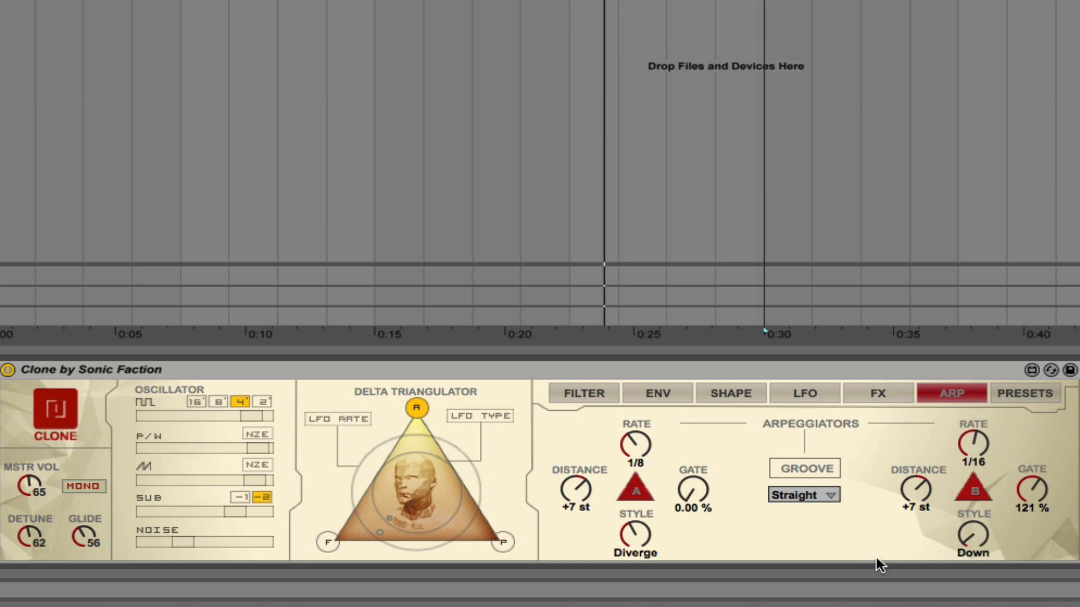
drag(647, 538, 647, 526)
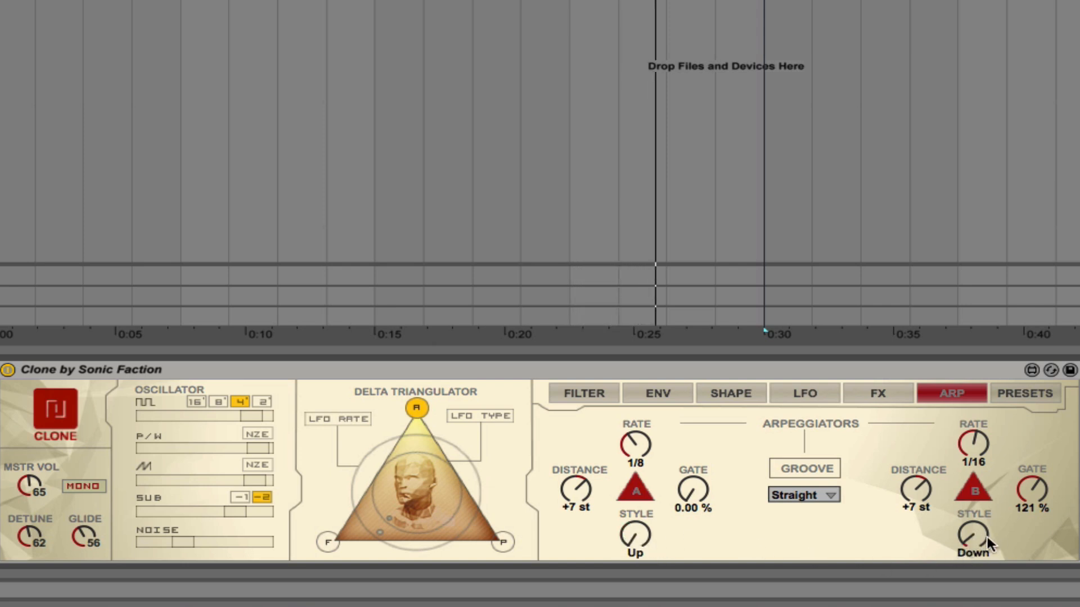
drag(976, 553, 976, 548)
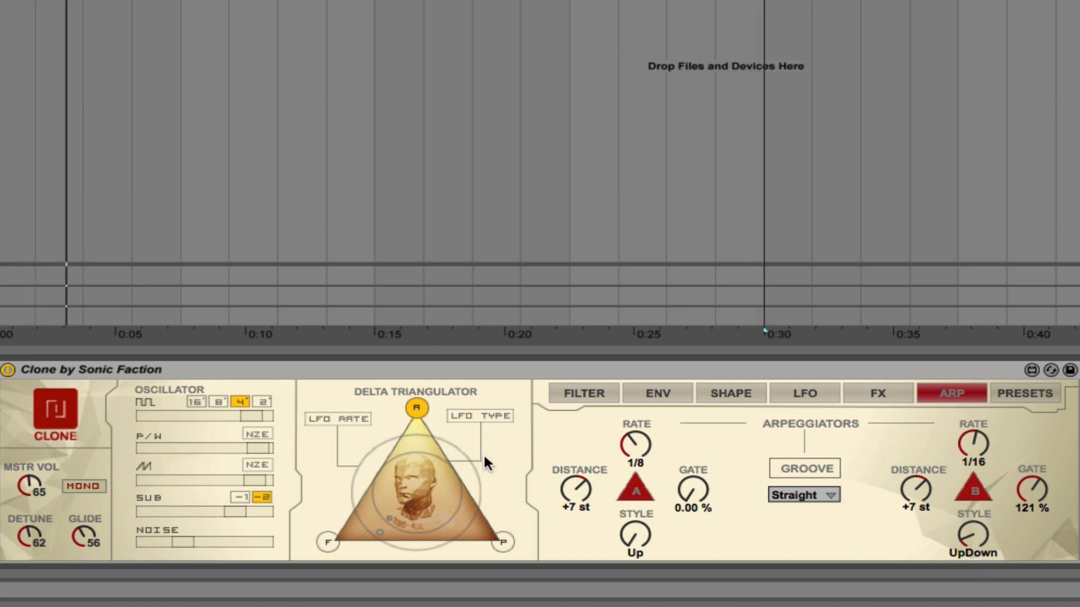
- Transpose all notes in the MIDI clip down one octave, start playback and return to the synth's controls
double_click(636, 2)
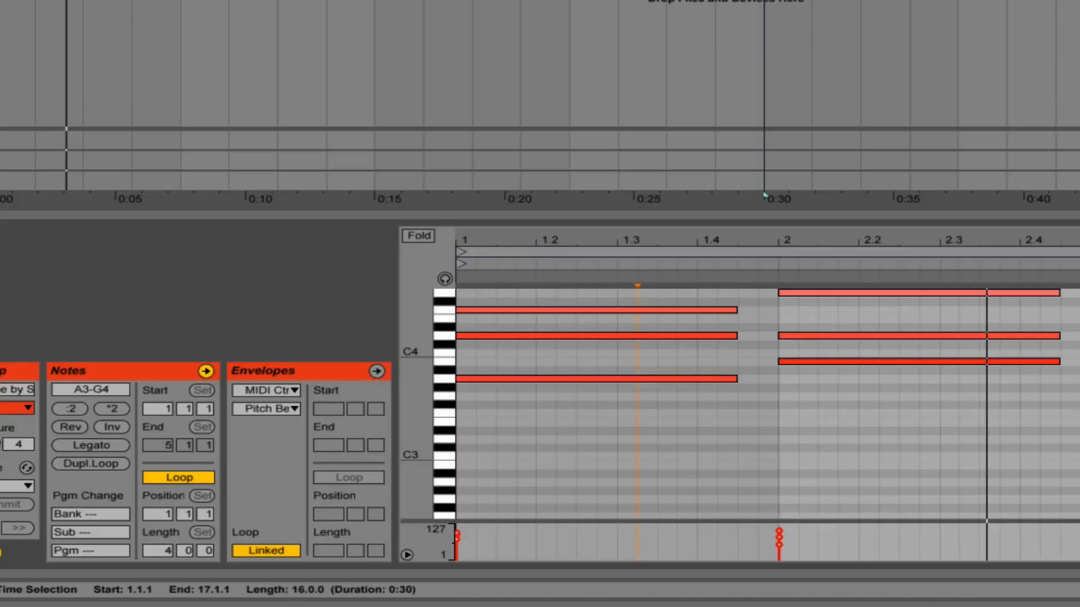
click(660, 437)
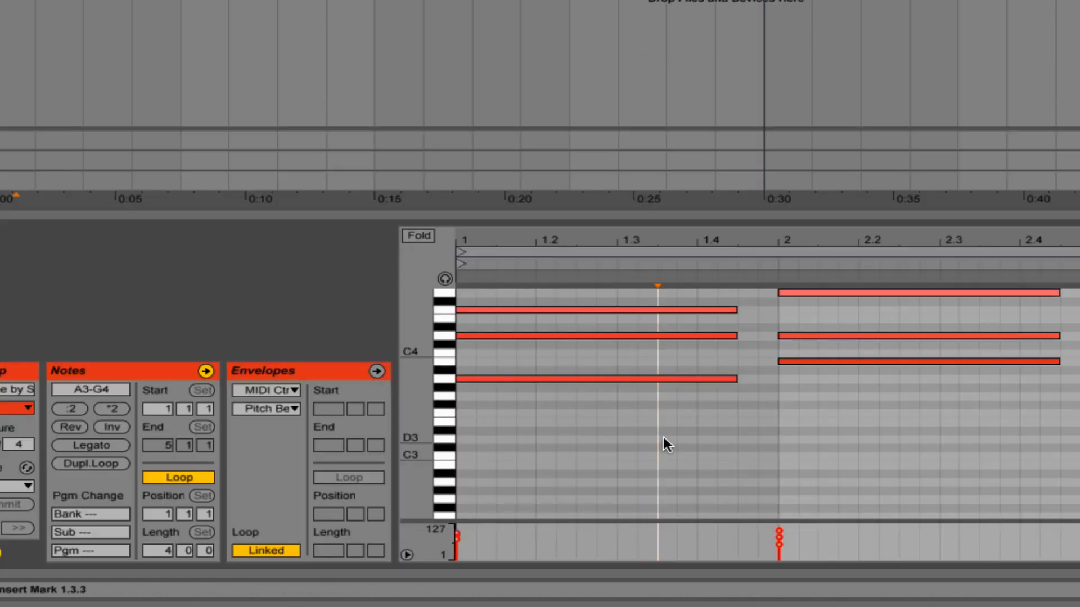
key(ctrl+a)
key(shift+Down)
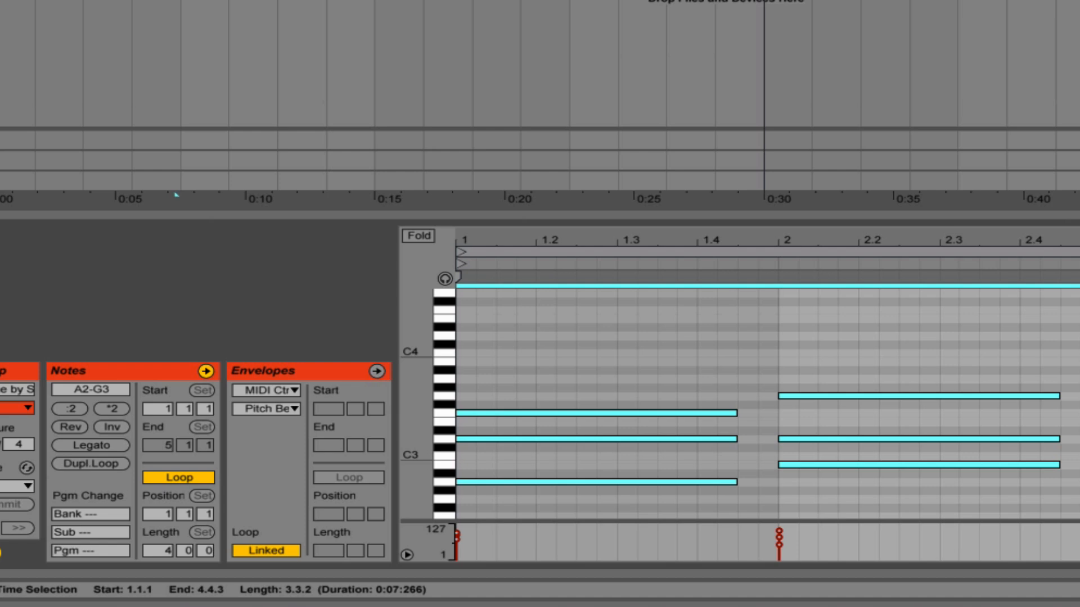
key(space)
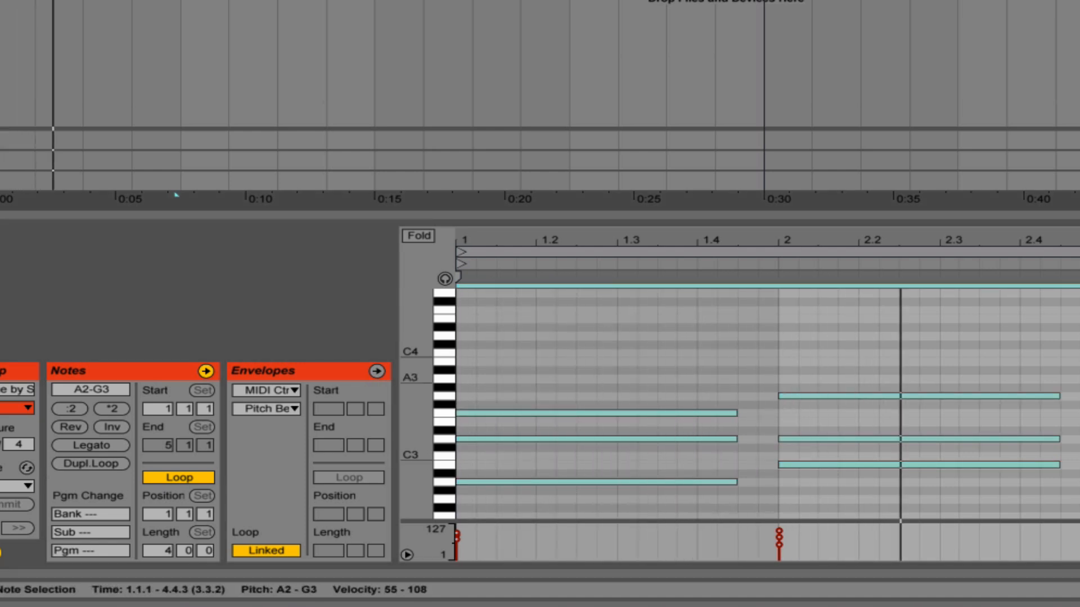
key(shift+Tab)
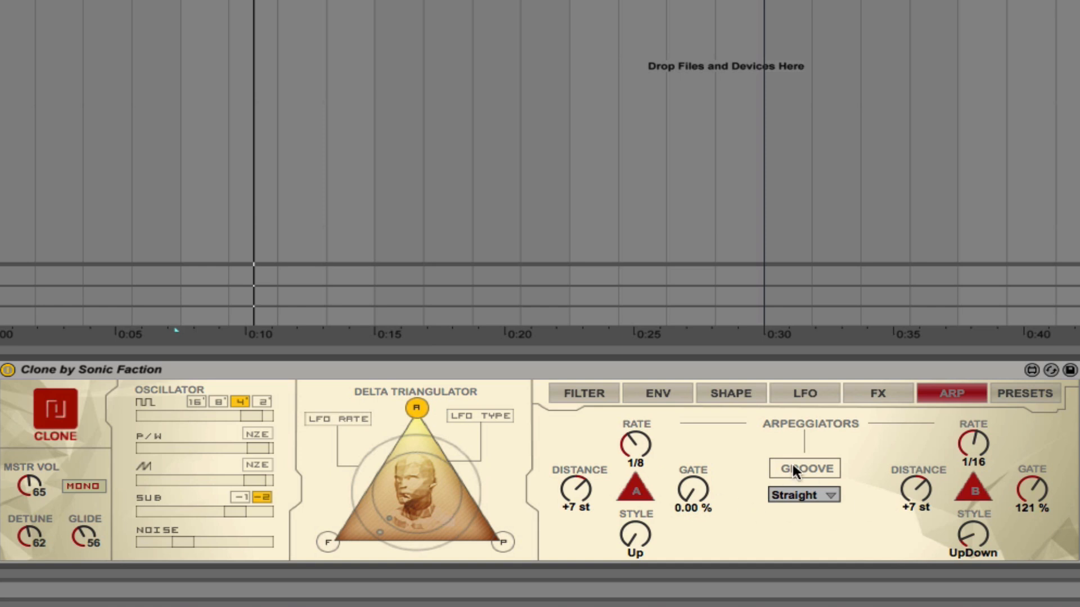
- Switch arpeggiator A off, and give the synth's filter a mid-range cutoff frequency with raised resonance
click(641, 493)
click(593, 393)
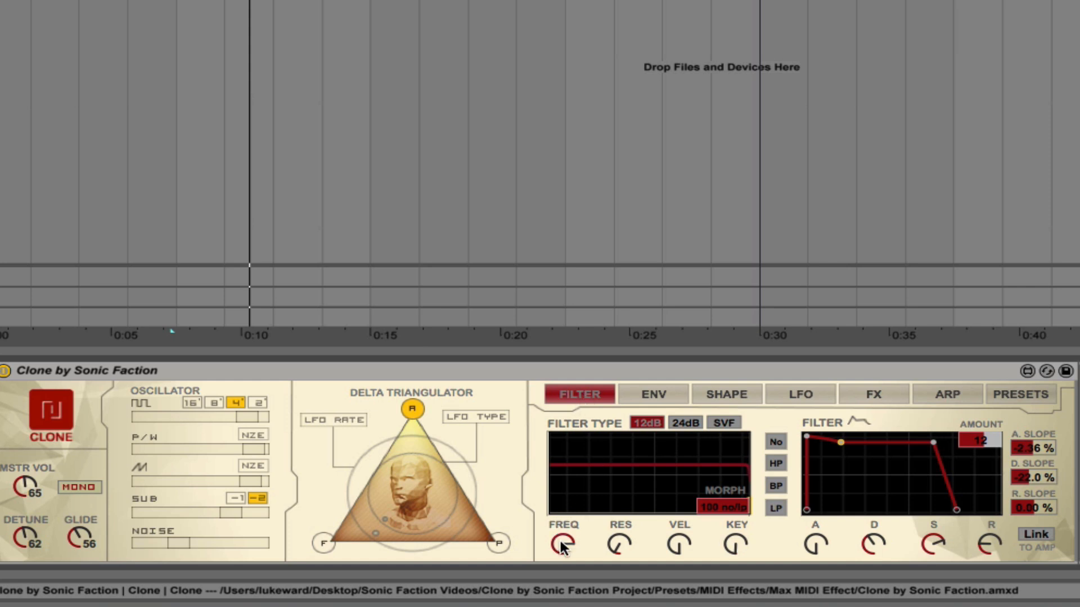
drag(561, 544, 561, 582)
drag(611, 542, 612, 515)
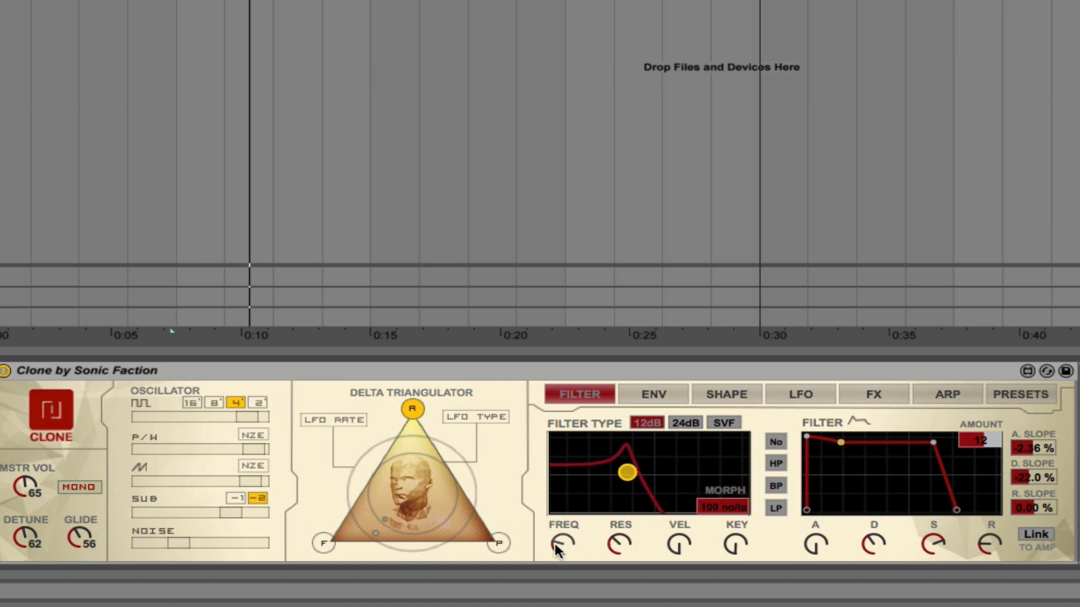
mouse_move(557, 548)
mouse_down()
mouse_move(562, 534)
mouse_move(560, 544)
mouse_up()
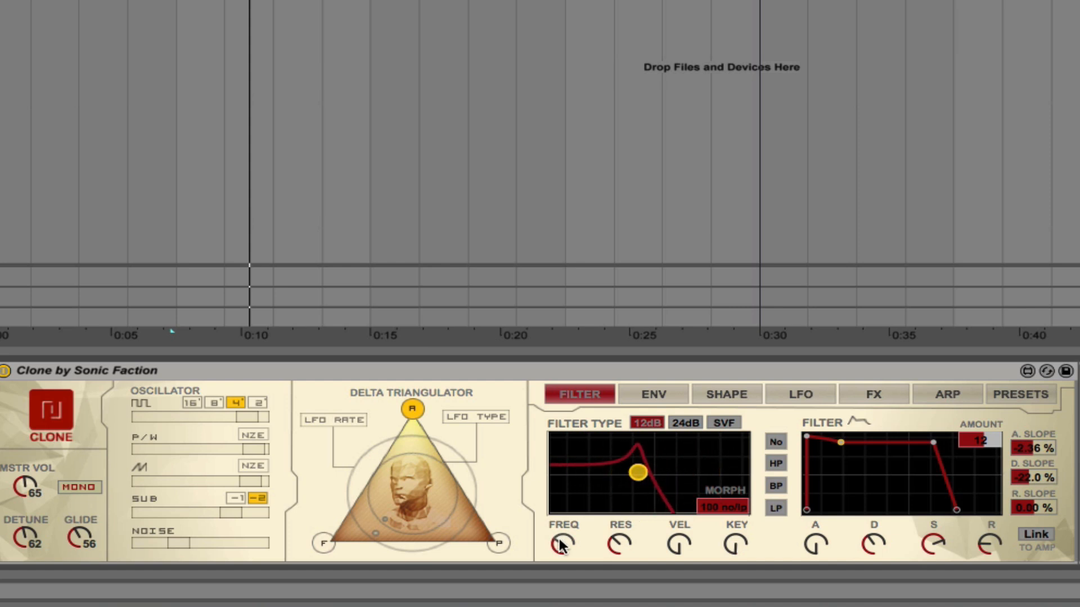
- Raise the filter's velocity amount, lower its frequency, and use the SVF type with morph at 0 lp/bp
drag(679, 549, 680, 529)
mouse_move(722, 507)
mouse_down()
mouse_move(722, 523)
mouse_move(723, 487)
mouse_move(722, 518)
mouse_up()
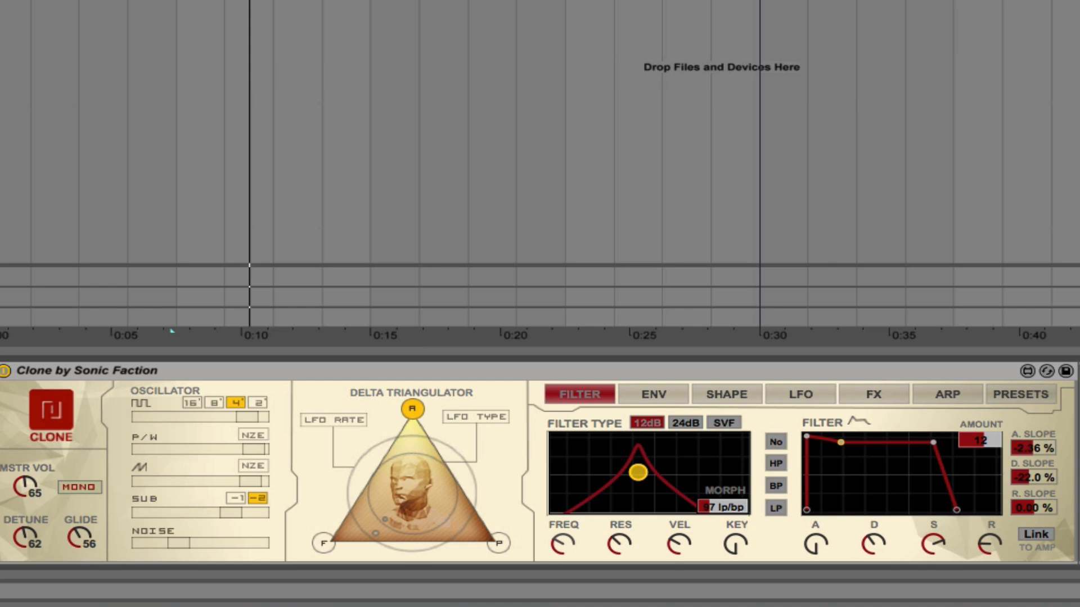
mouse_move(558, 548)
mouse_down()
mouse_move(558, 516)
mouse_move(558, 562)
mouse_up()
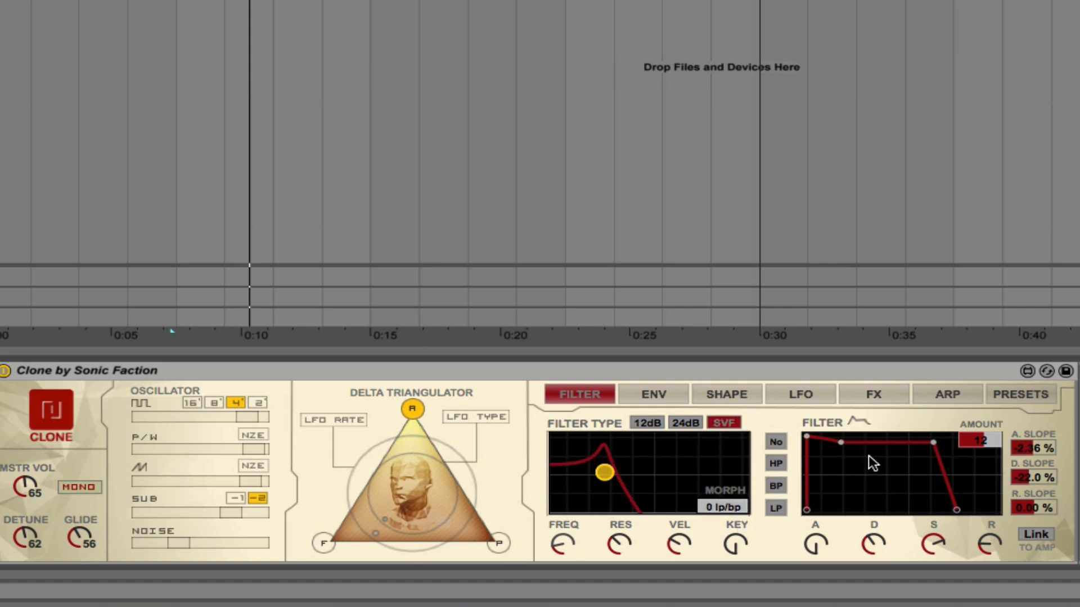
- Set the filter envelope's amount to 72 and give it a short attack instead of an instant one
drag(816, 543, 815, 519)
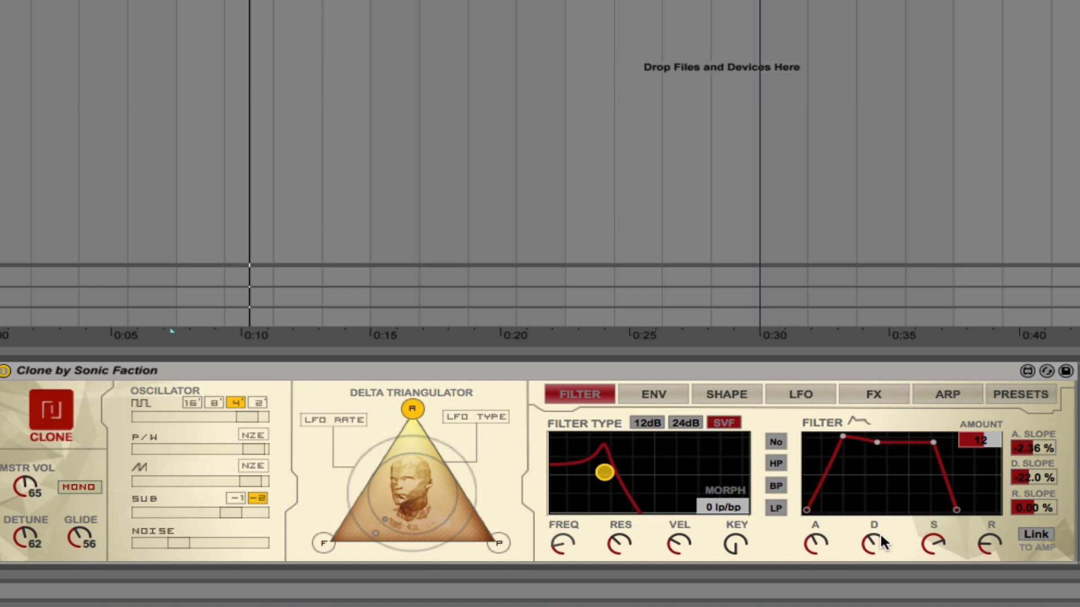
drag(979, 442, 978, 392)
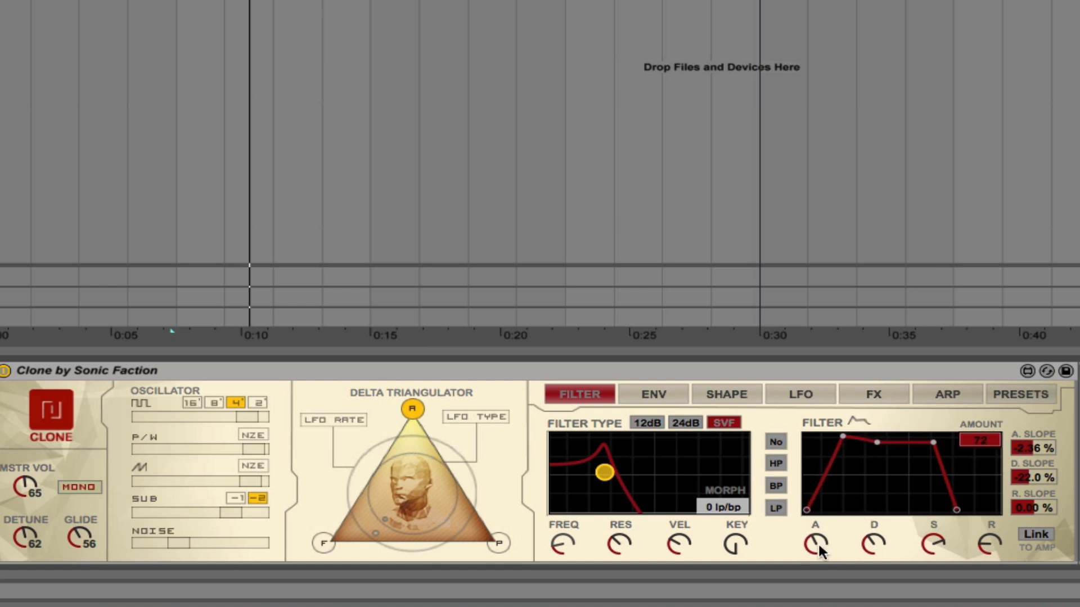
mouse_move(818, 546)
mouse_down()
mouse_move(818, 537)
mouse_move(819, 551)
mouse_up()
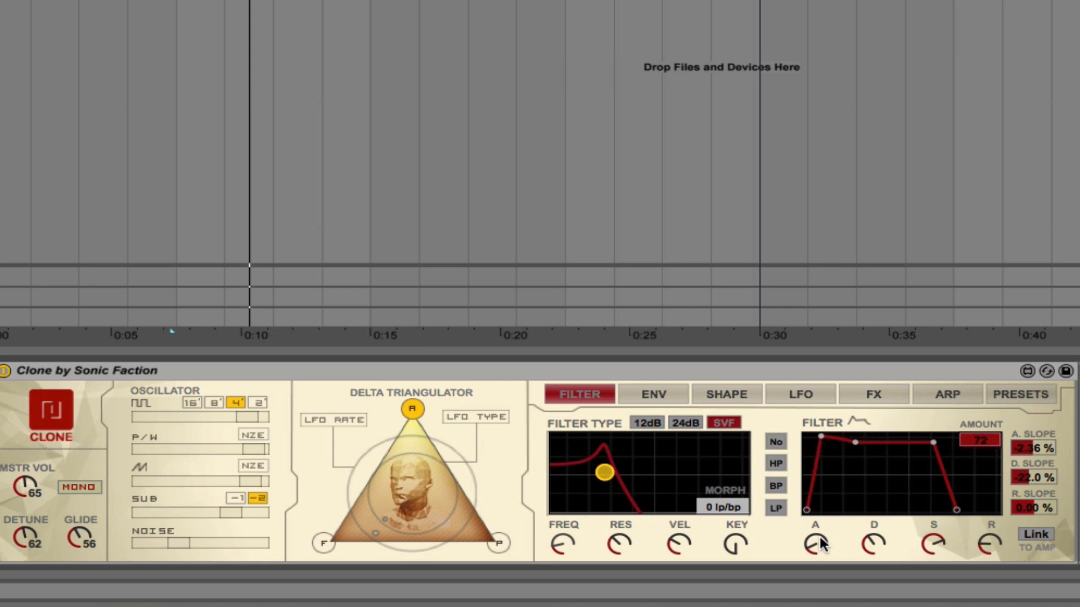
- Try a pitch envelope amount of 48 while reducing the pitch sustain, and return the amount to 0
click(651, 395)
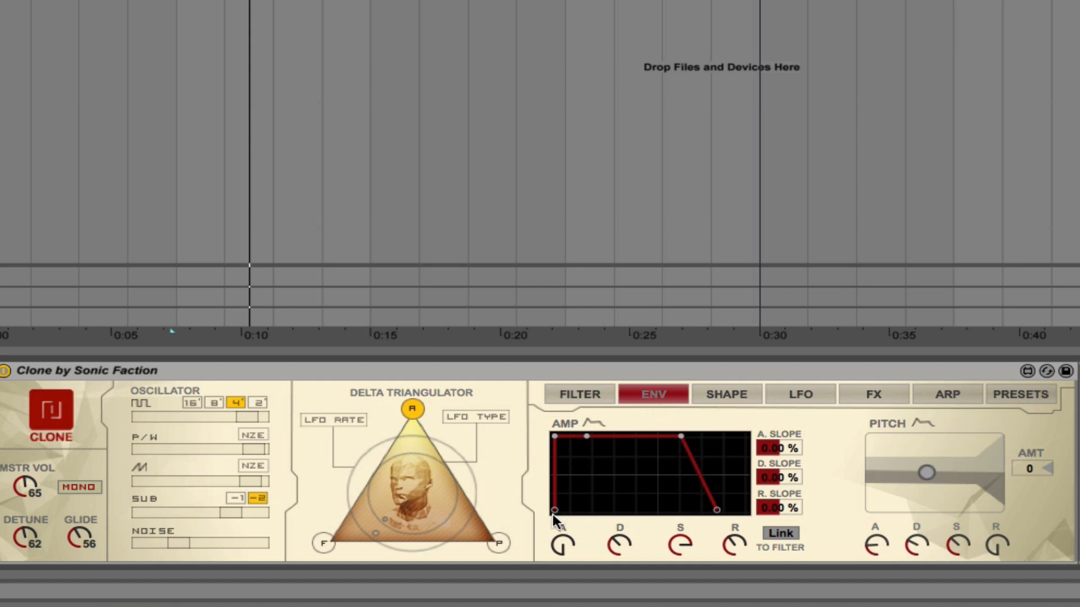
mouse_move(562, 547)
mouse_down()
mouse_move(562, 525)
mouse_move(562, 548)
mouse_move(550, 554)
mouse_up()
drag(925, 473, 927, 441)
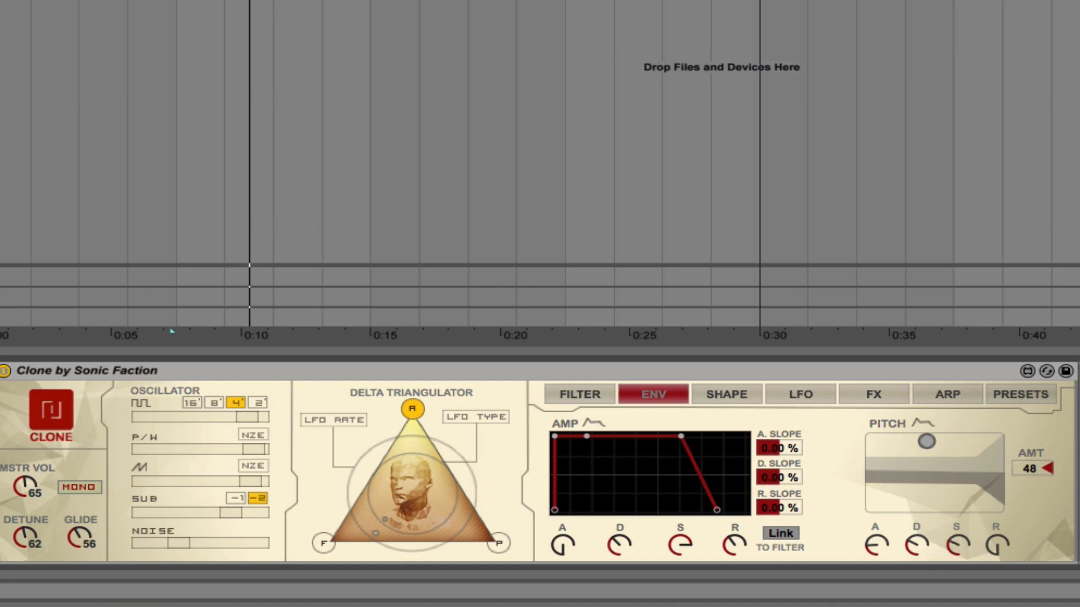
drag(954, 544, 912, 539)
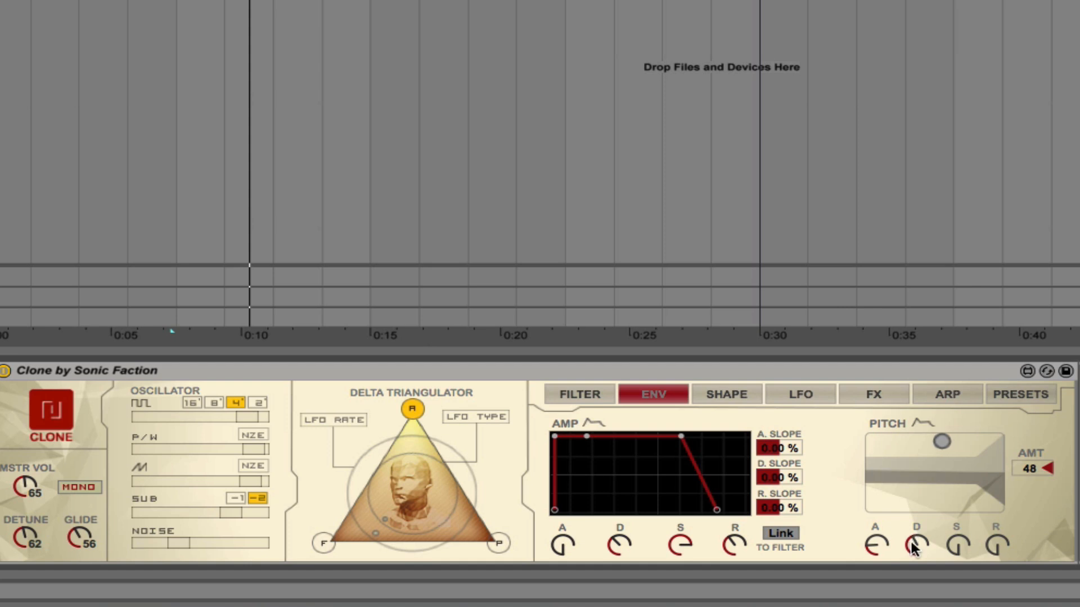
click(1053, 473)
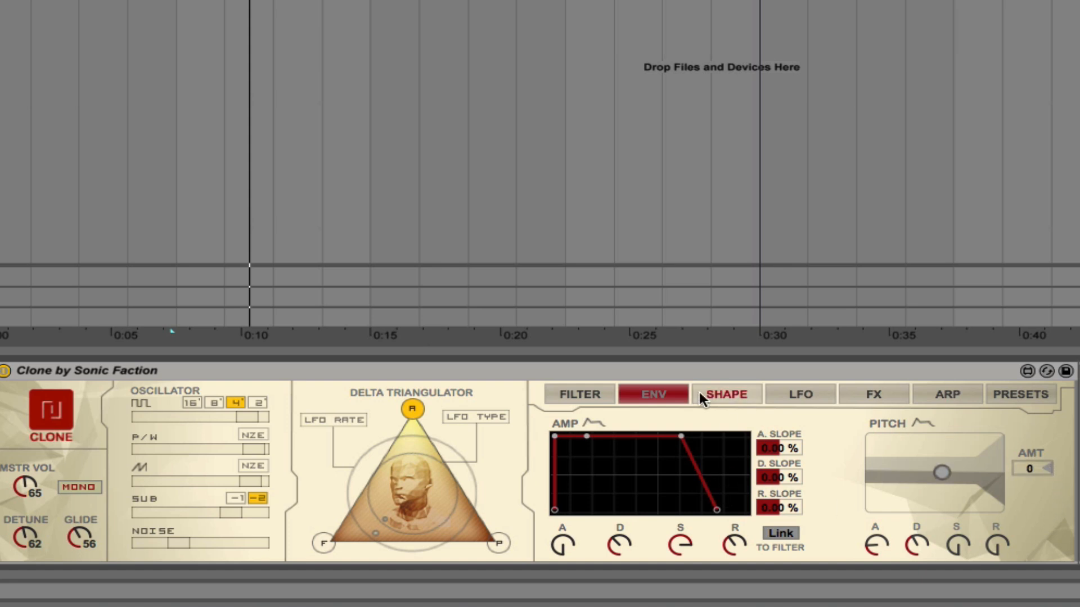
- Raise the shaper amount and audition the Hard and Sine curves, finishing on 4bit with a high amount
click(713, 394)
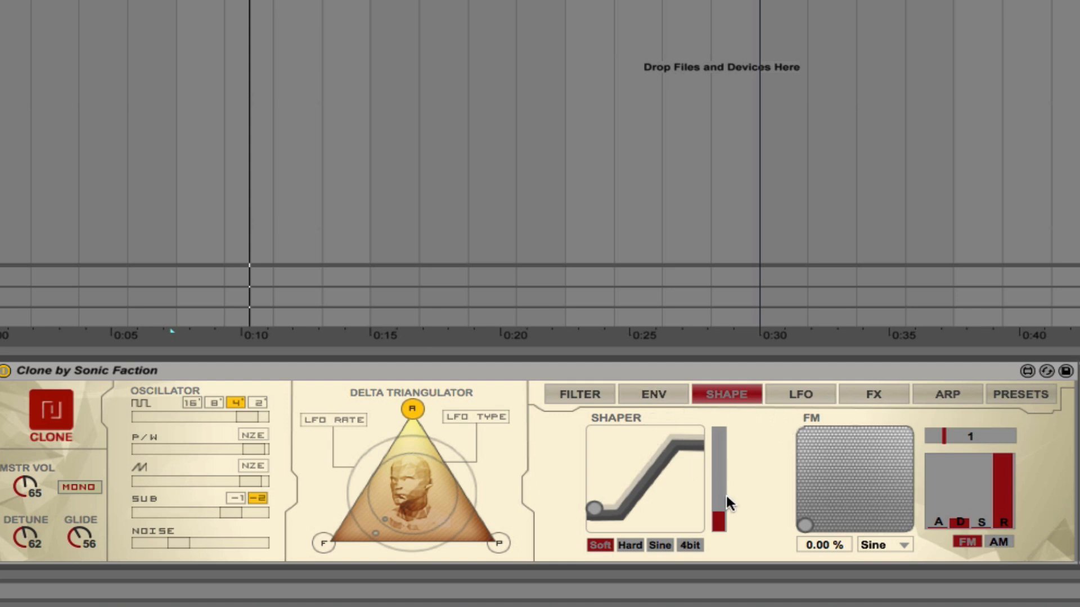
drag(719, 498, 721, 451)
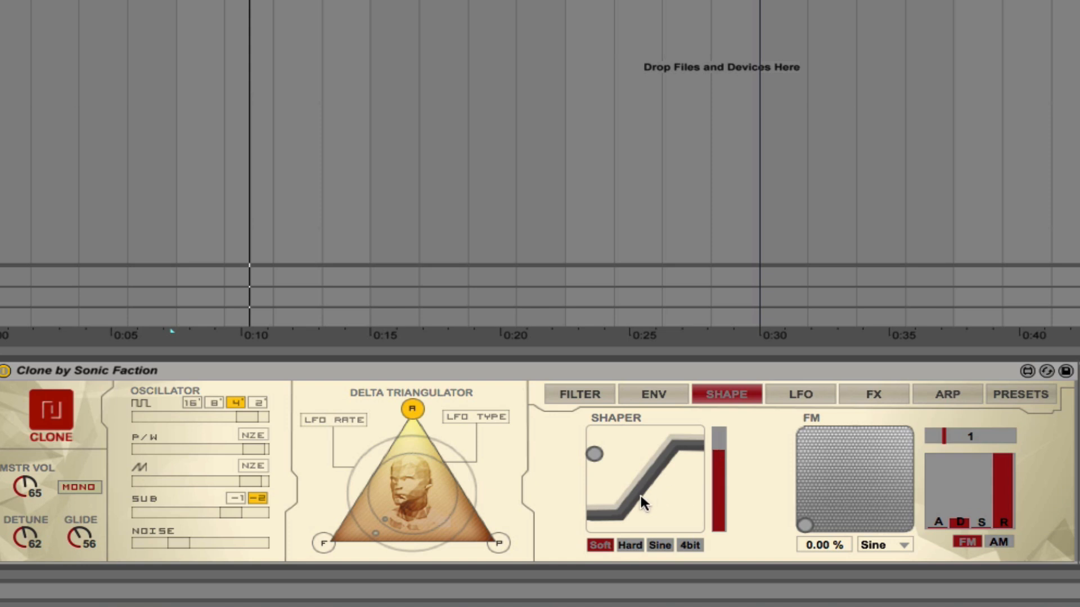
click(629, 544)
mouse_move(709, 467)
mouse_down()
mouse_move(715, 494)
mouse_move(714, 436)
mouse_move(718, 550)
mouse_move(714, 474)
mouse_move(726, 422)
mouse_move(723, 467)
mouse_up()
click(660, 544)
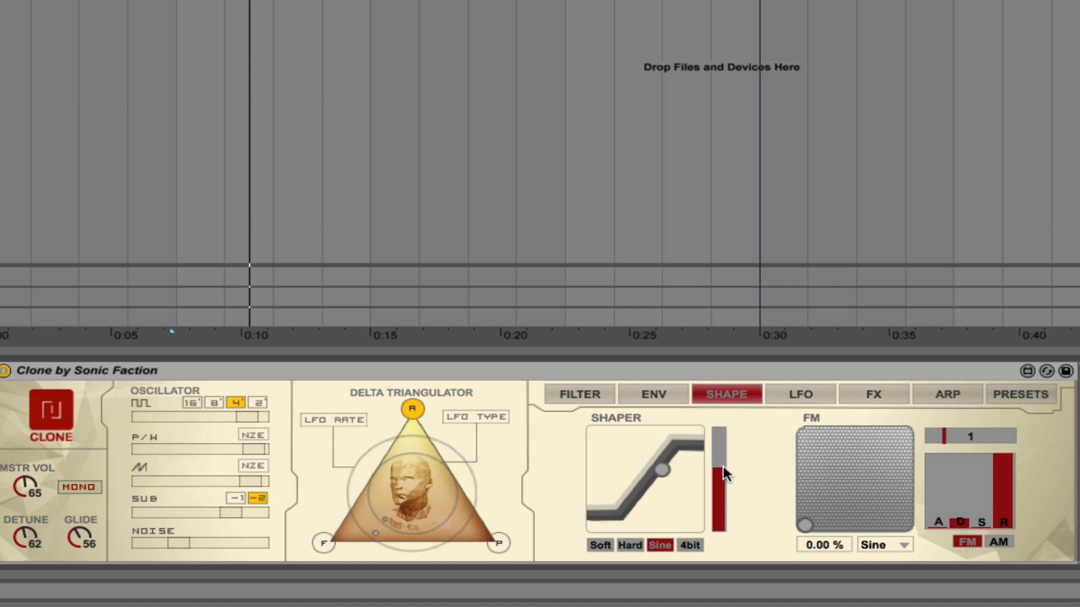
click(689, 544)
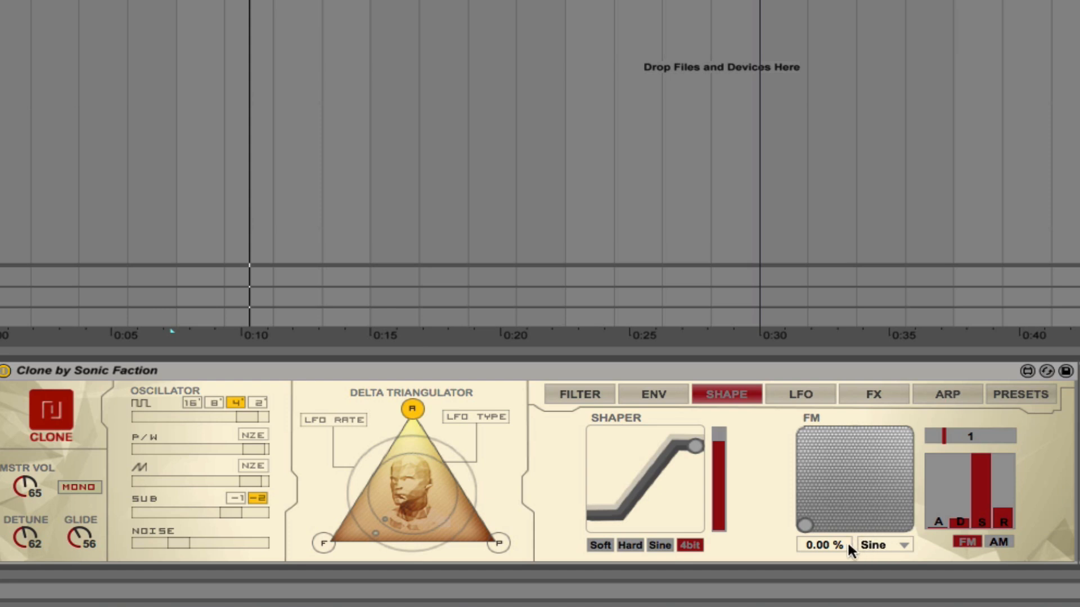
- Switch the modulation from FM to AM, trying the Tri wave at 19.7 % and finishing with Sq-16 at about 53 %
drag(817, 544, 817, 518)
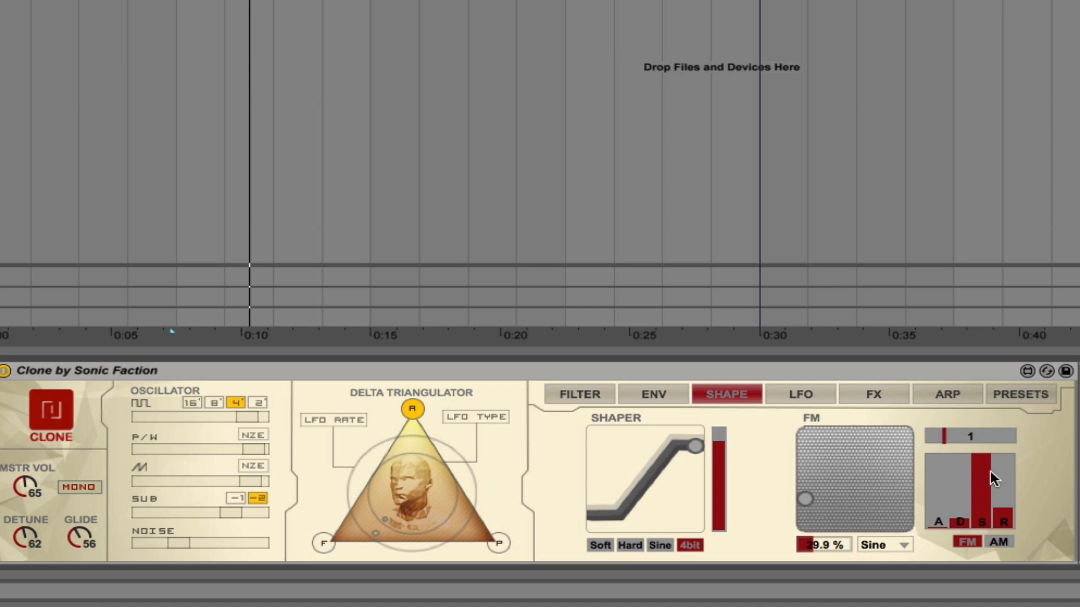
drag(948, 436, 950, 436)
click(998, 541)
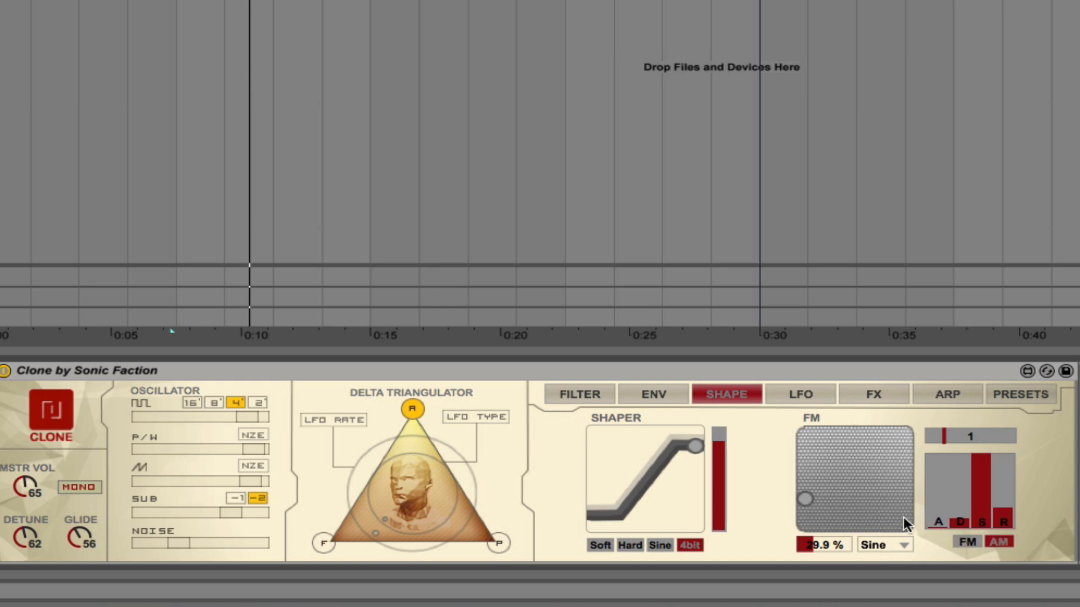
click(889, 542)
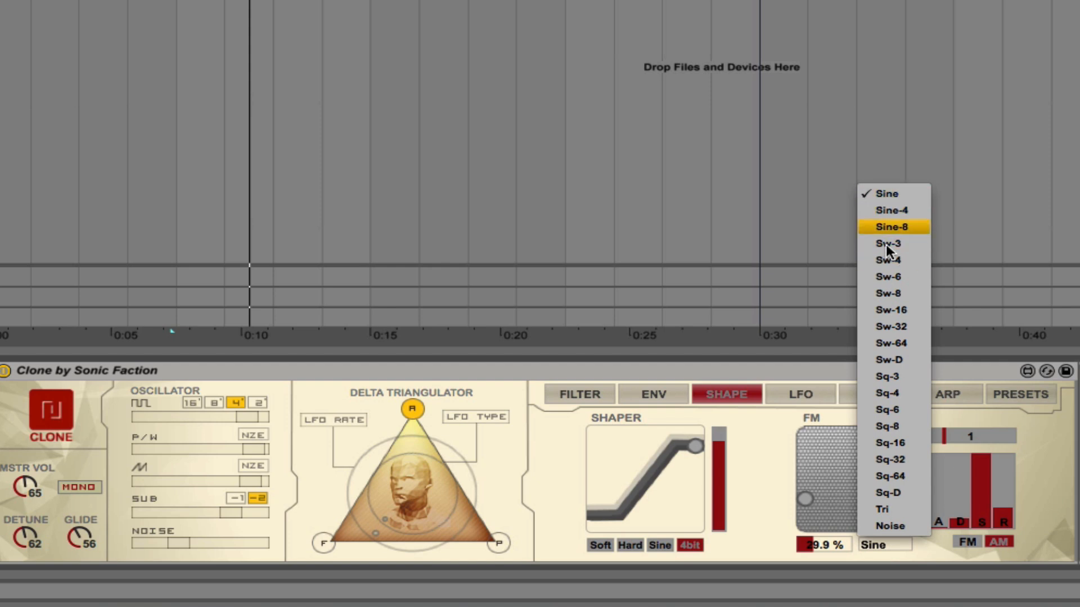
click(883, 510)
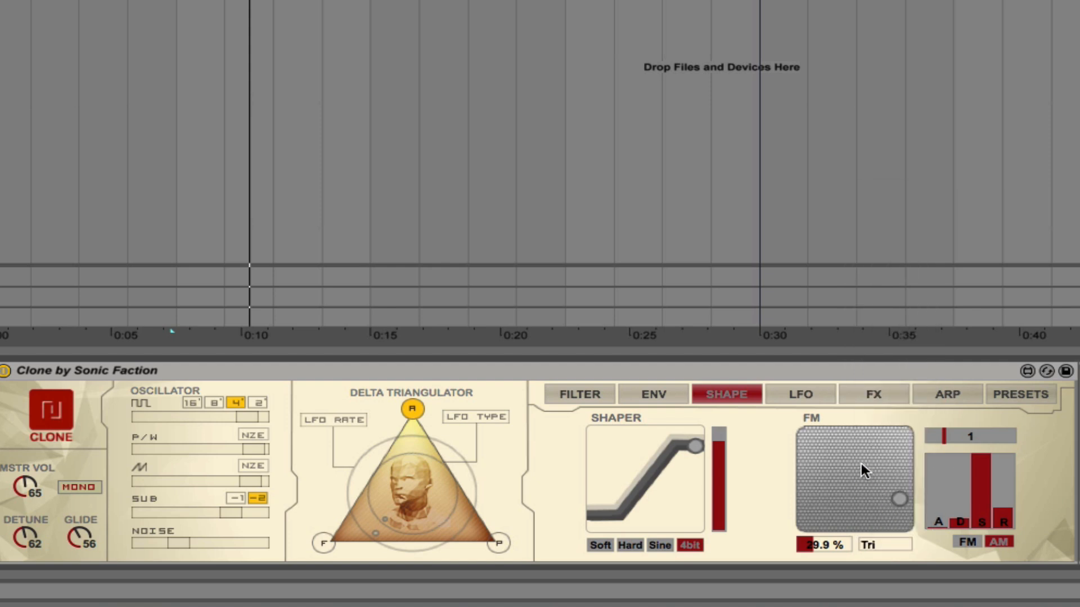
mouse_move(817, 545)
mouse_down()
mouse_move(817, 498)
mouse_move(817, 549)
mouse_up()
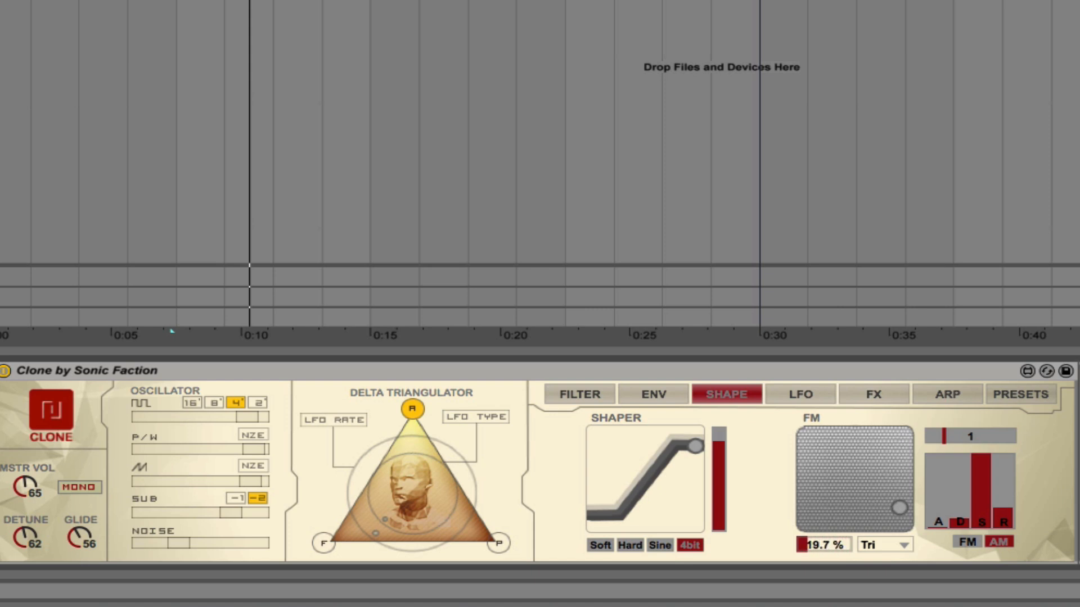
drag(899, 509, 882, 482)
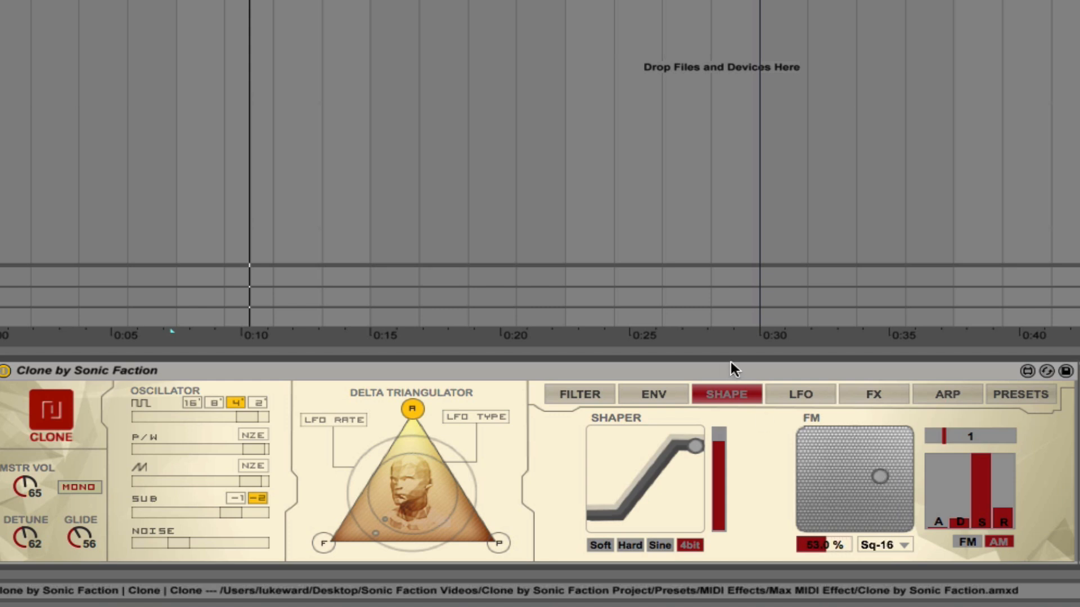
- Set LFO 1 to a free-running rate of 1.03 Hz with the Sine type and a slight attack
click(808, 394)
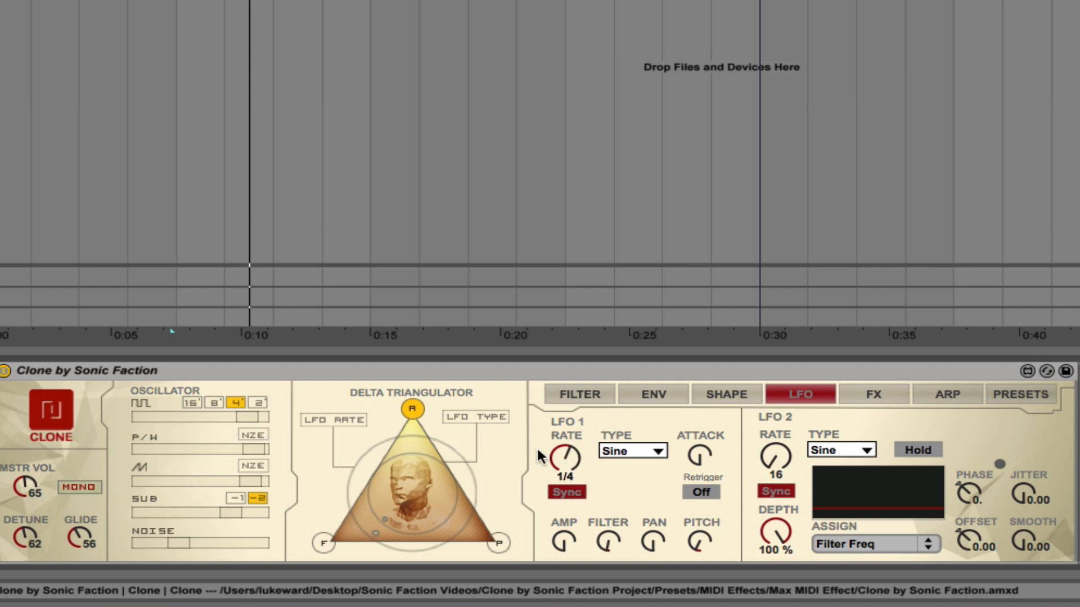
click(564, 493)
mouse_move(566, 461)
mouse_down()
mouse_move(565, 486)
mouse_move(565, 458)
mouse_up()
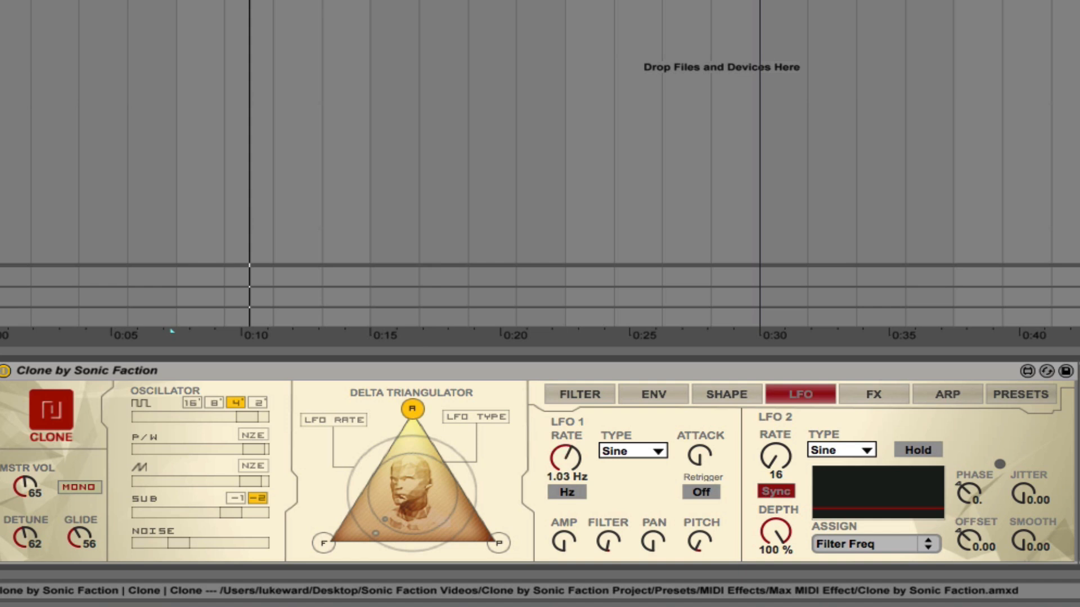
click(623, 450)
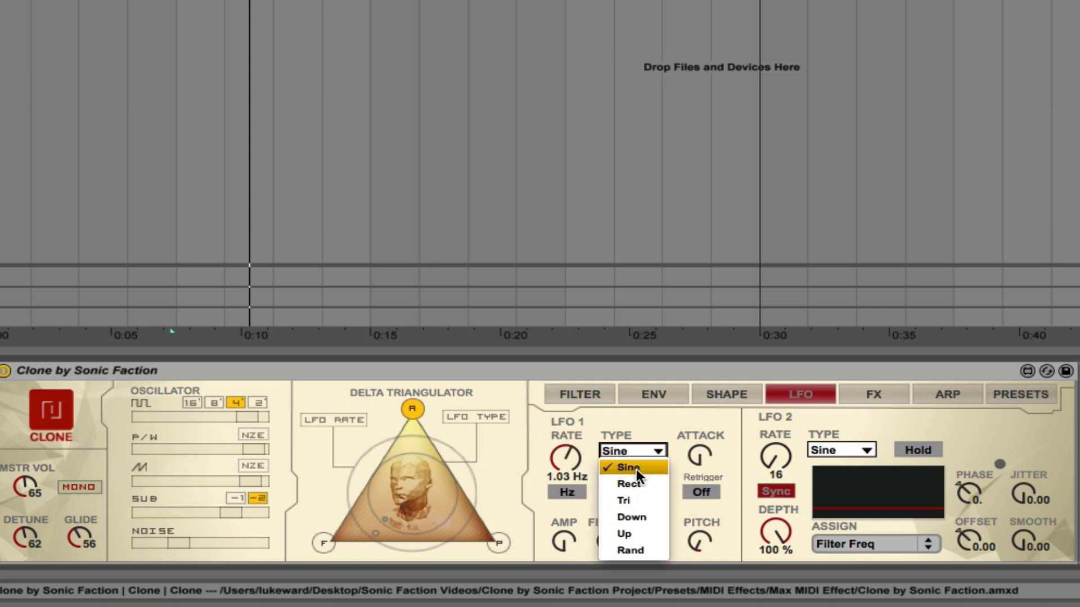
click(636, 469)
mouse_move(700, 458)
mouse_down()
mouse_move(699, 428)
mouse_move(699, 454)
mouse_up()
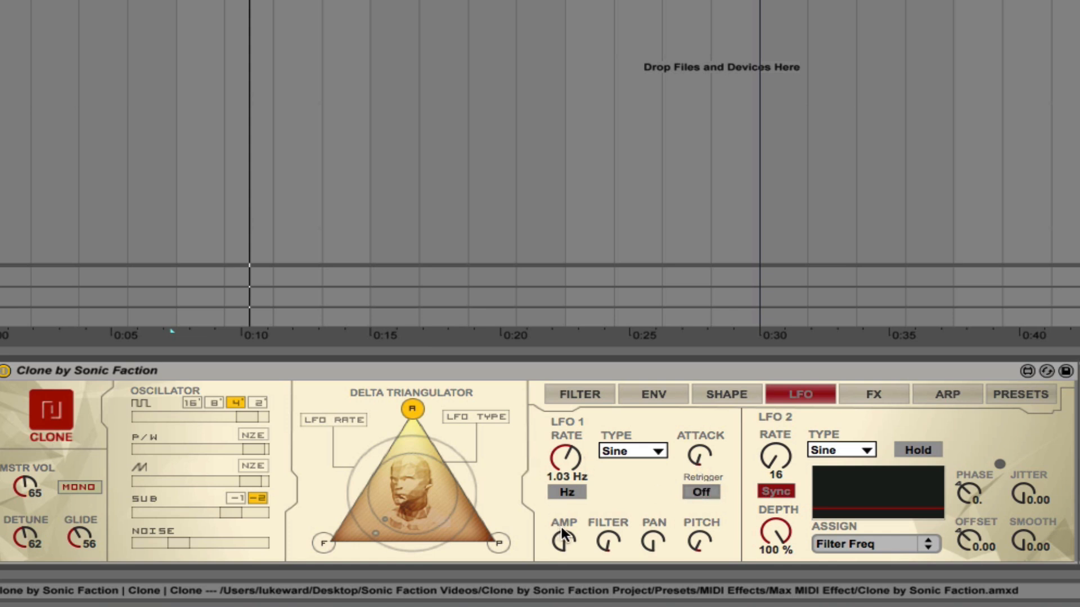
- Try LFO 1 on the amp and pan at different rates, and bring its pitch amount down to zero
drag(564, 541, 564, 497)
mouse_move(565, 458)
mouse_down()
mouse_move(565, 402)
mouse_move(575, 464)
mouse_up()
drag(650, 544, 650, 490)
mouse_move(565, 458)
mouse_down()
mouse_move(565, 436)
mouse_move(565, 473)
mouse_up()
mouse_move(699, 540)
mouse_down()
mouse_move(698, 495)
mouse_move(699, 546)
mouse_up()
- Try LFO 1 on the filter with its rate raised to 3.99 Hz, and lower the filter's cutoff frequency
drag(607, 541, 607, 512)
drag(572, 458, 572, 438)
click(593, 394)
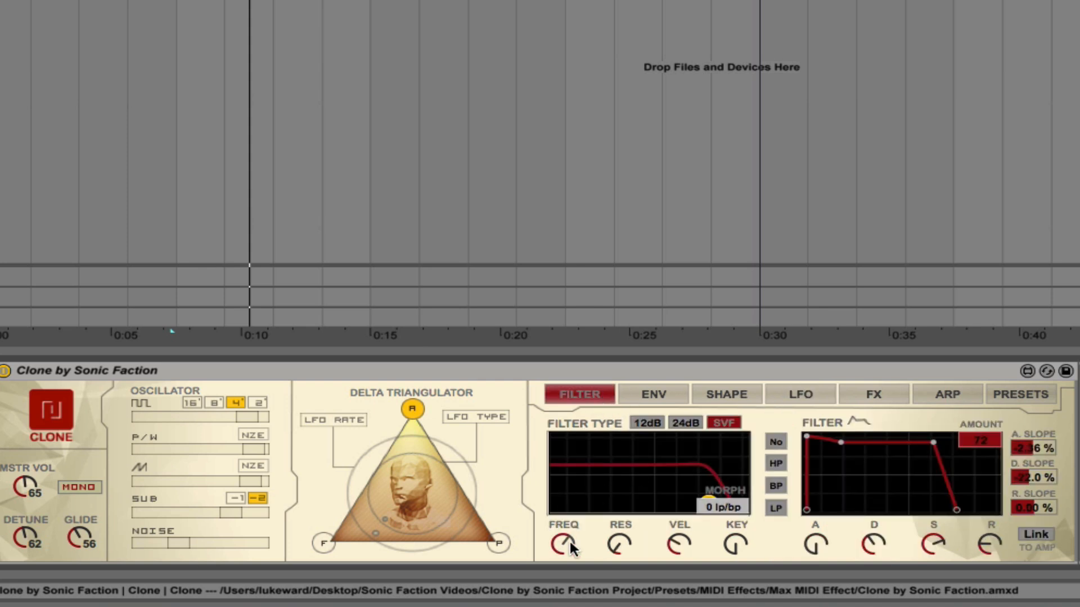
drag(561, 542, 562, 561)
- Set LFO 2 to rate 1/4, jitter 0.43, smooth 0.30 and offset 0.20, keeping Filter Freq as its assignment
click(799, 395)
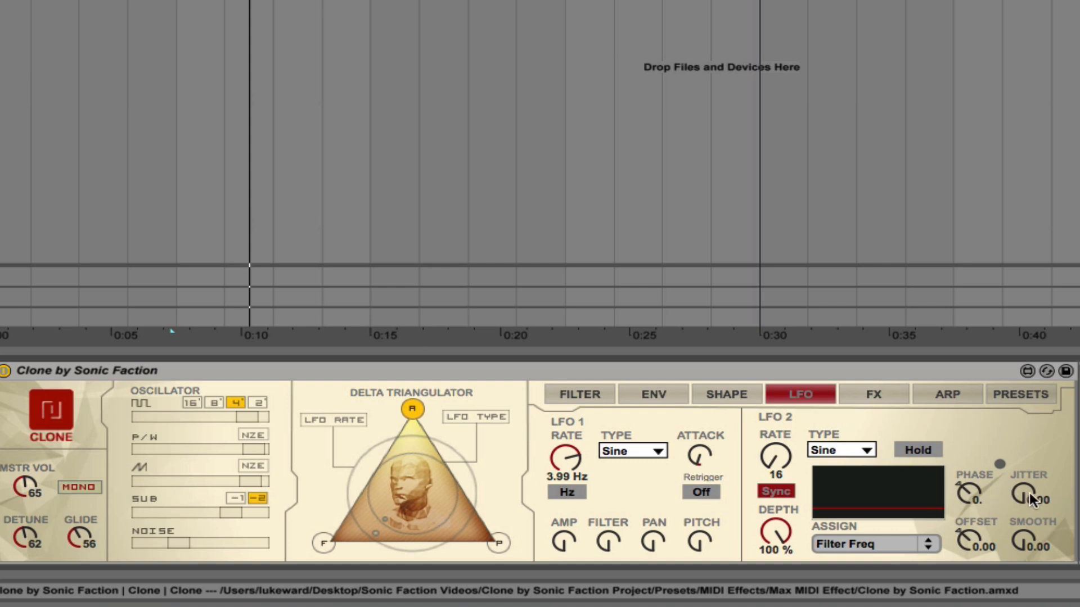
drag(1029, 493, 1029, 470)
drag(1022, 541, 971, 486)
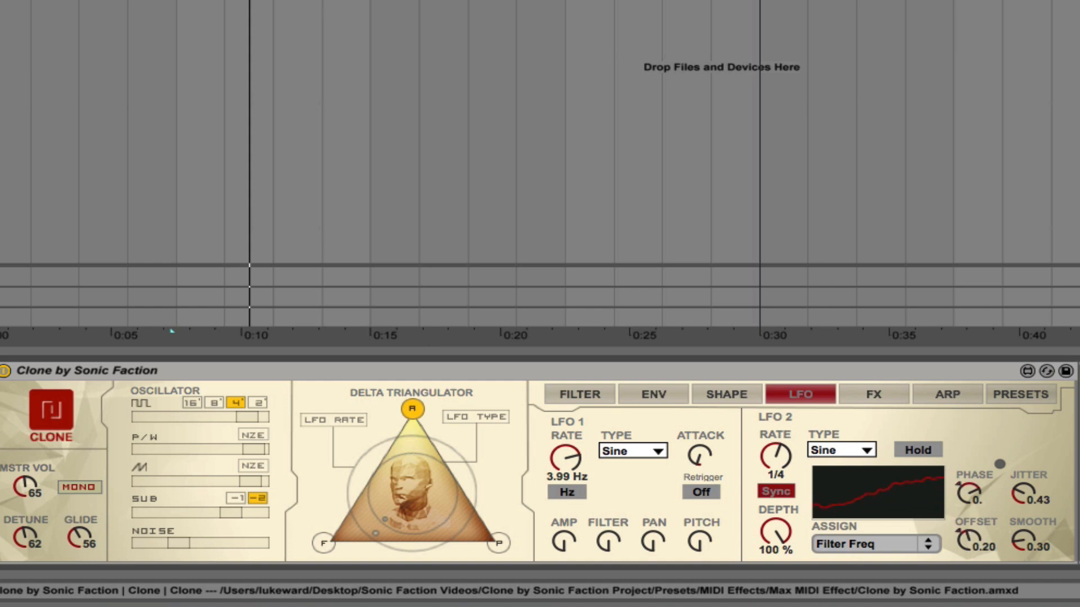
click(885, 546)
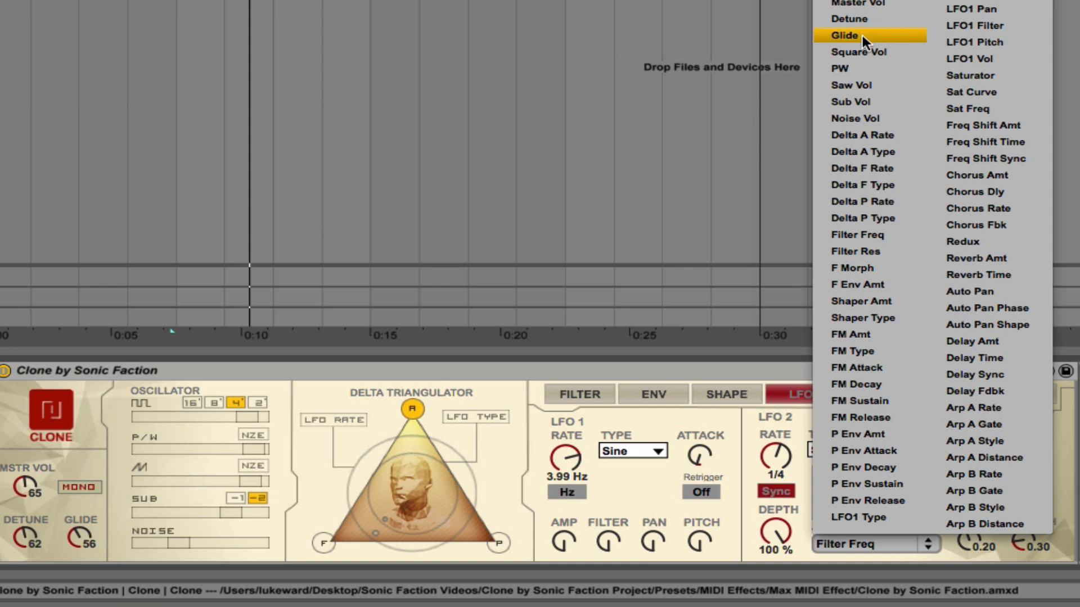
click(738, 438)
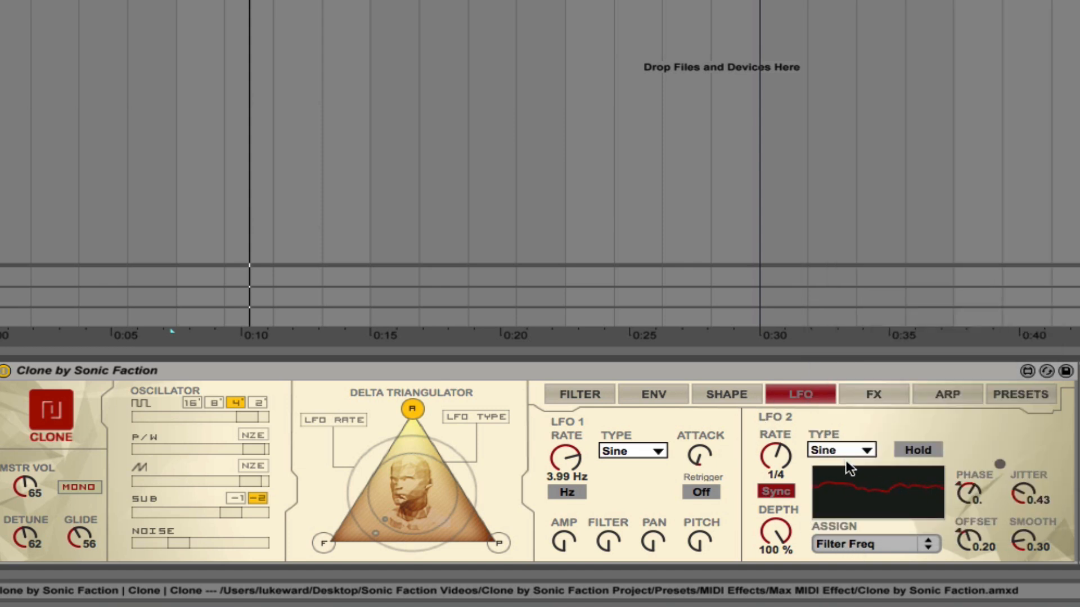
- Set the saturator effect to 8.66 % with the S.Fold curve and a frequency of 1.90 kHz
click(874, 393)
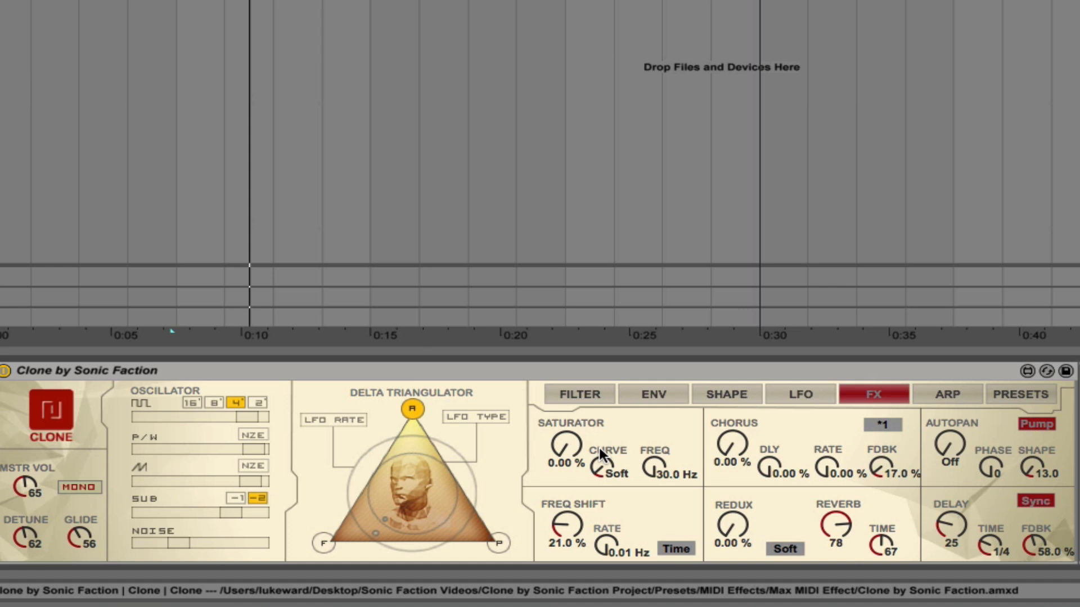
mouse_move(566, 446)
mouse_down()
mouse_move(566, 390)
mouse_move(565, 435)
mouse_up()
drag(600, 469, 565, 440)
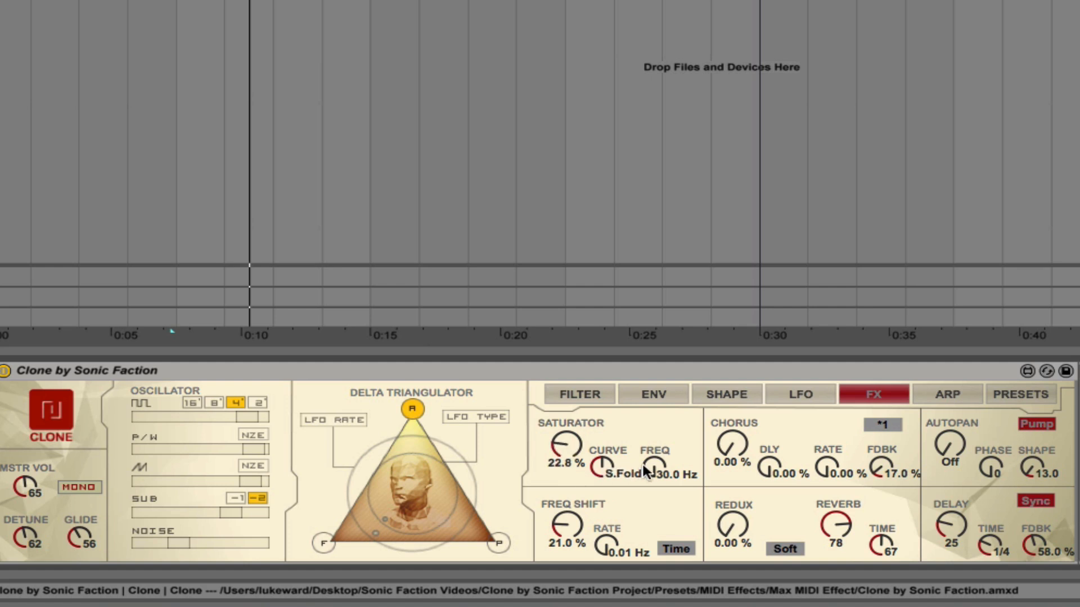
mouse_move(653, 468)
mouse_down()
mouse_move(652, 441)
mouse_move(652, 450)
mouse_up()
drag(565, 439, 565, 439)
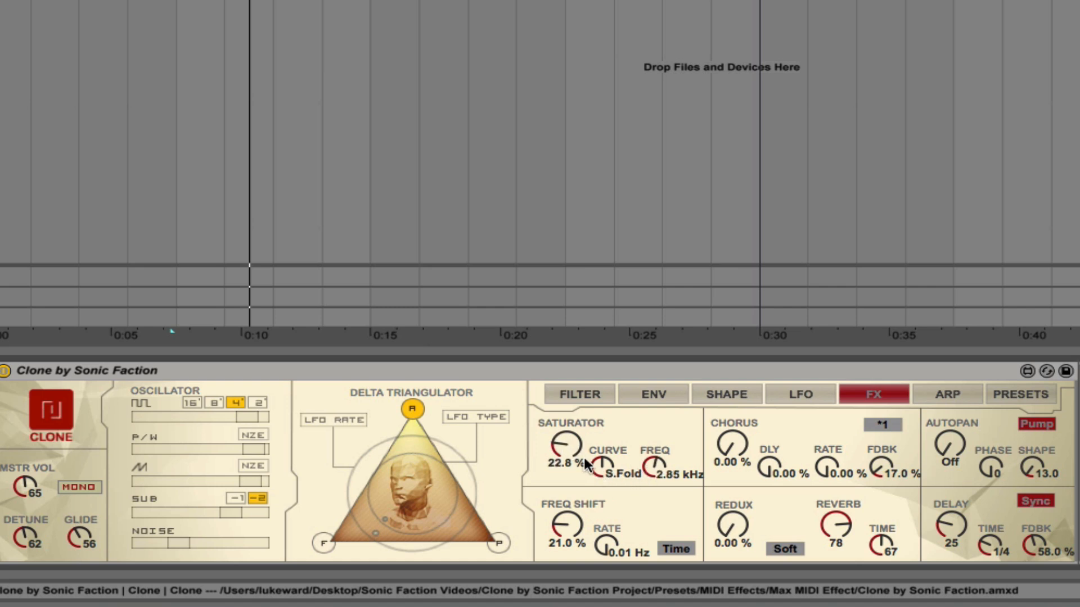
drag(647, 461, 650, 466)
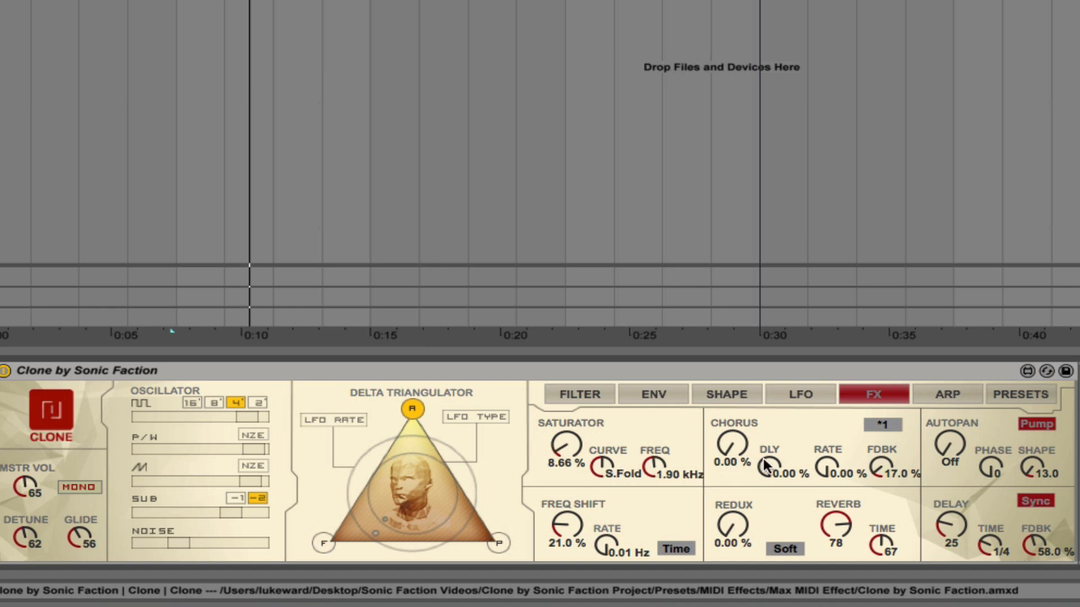
- Set the chorus effect to 48.0 % with delay 20.5 %, rate 23.6 % and feedback 27.5 %
drag(763, 459, 731, 419)
drag(768, 467, 732, 455)
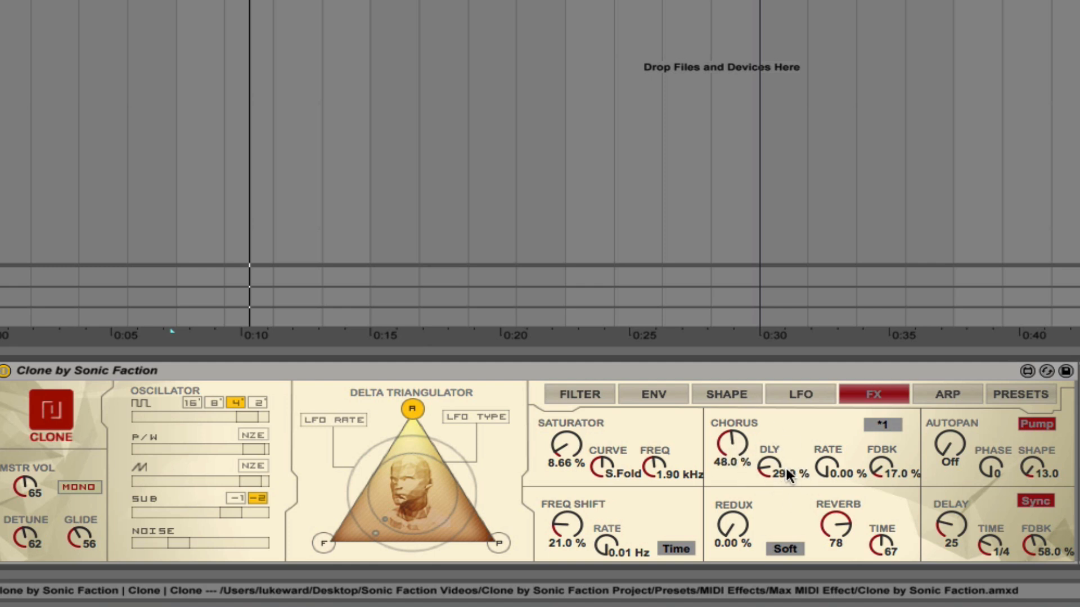
drag(839, 464, 875, 464)
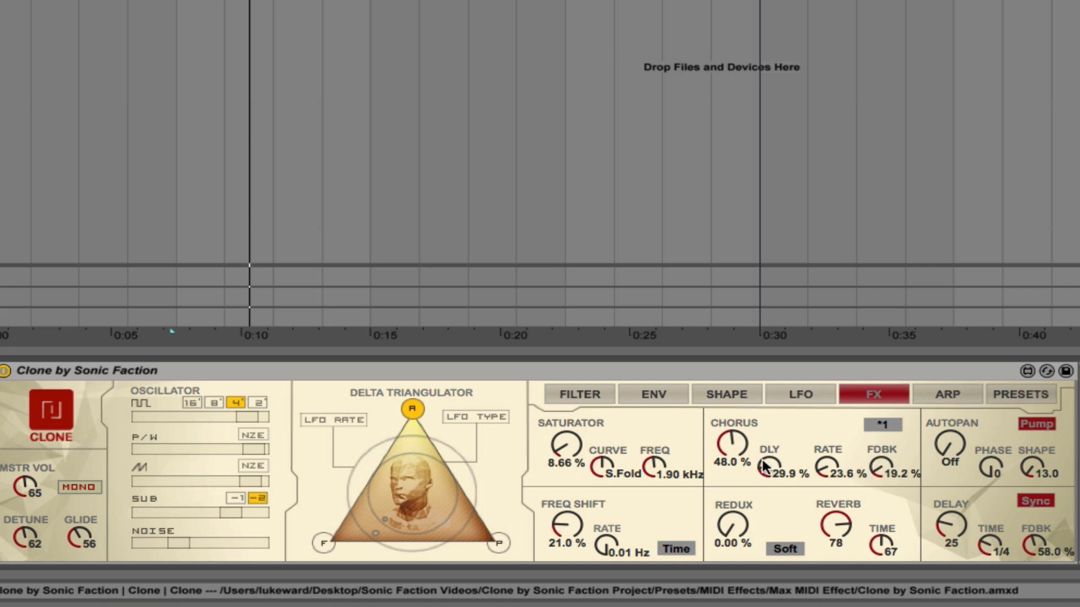
drag(763, 466, 763, 475)
drag(864, 462, 865, 448)
- Try the autopan at a rate of 1/16 with phase 54, and vary its phase and shape
drag(950, 453, 950, 425)
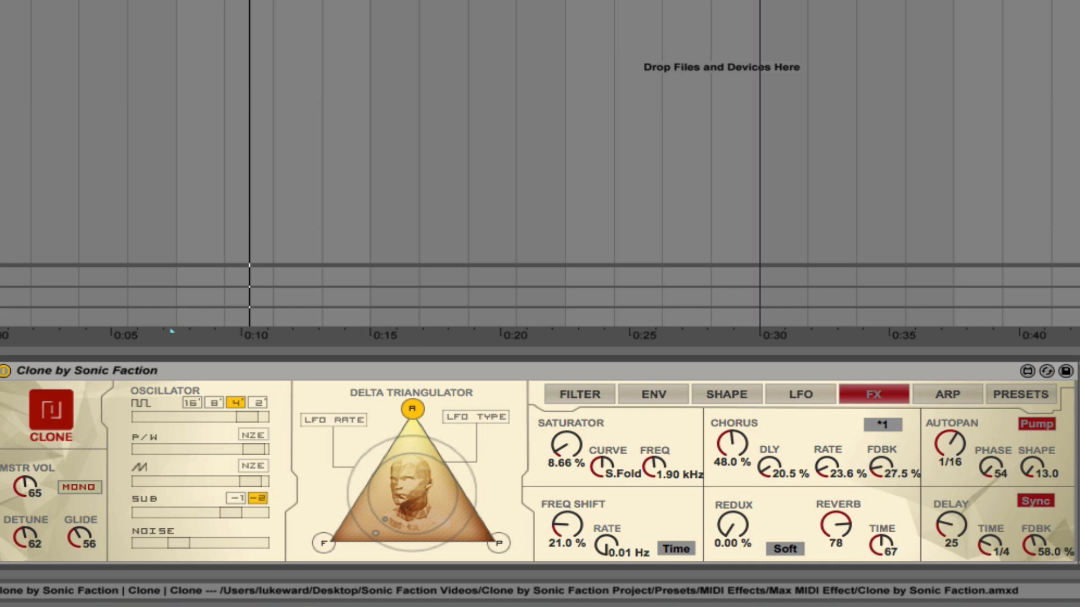
drag(991, 467, 990, 427)
drag(1031, 476, 1031, 452)
drag(990, 467, 991, 453)
drag(1031, 476, 1032, 462)
- Put the autopan in Chop mode with phase 0, shape 0.00 and a rate of 1/12
drag(950, 444, 996, 455)
drag(991, 466, 1030, 518)
drag(950, 444, 950, 495)
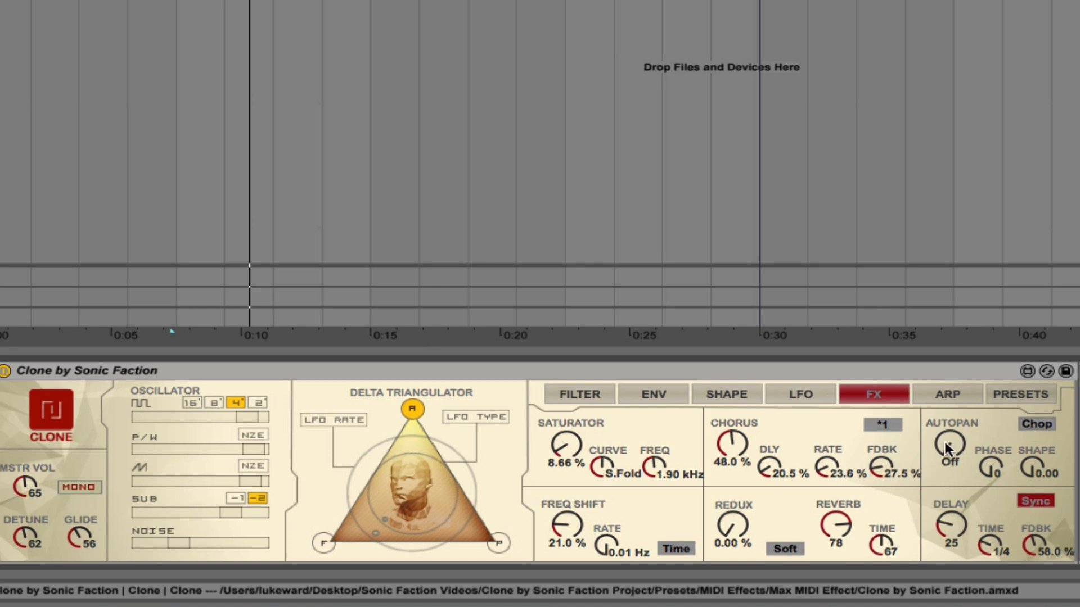
drag(945, 447, 946, 430)
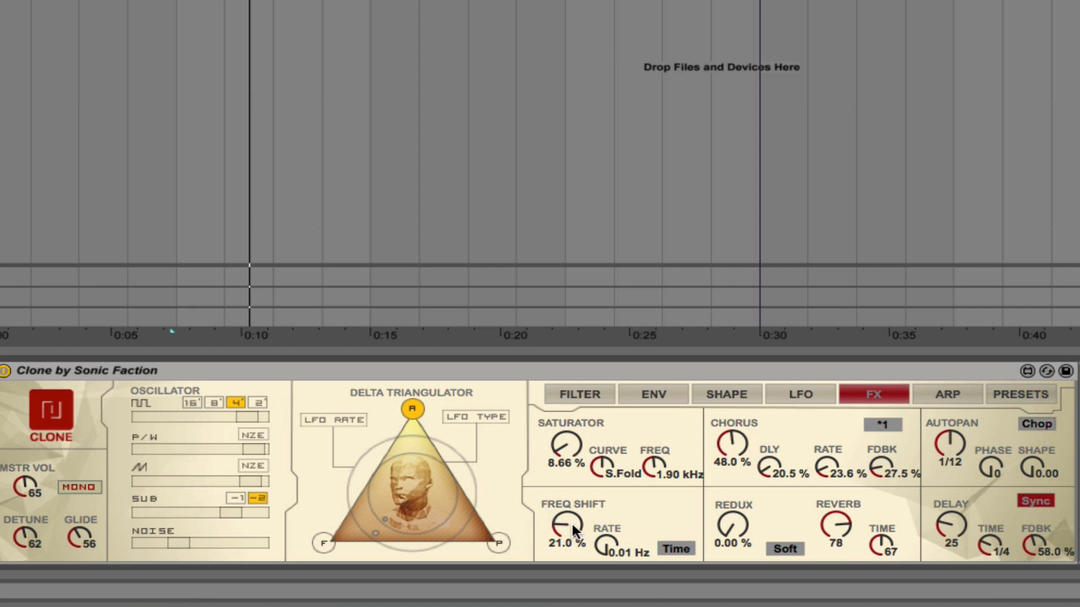
- Set the frequency shifter to 19.7 %, try its rate in Sync mode, and return it to Time mode at 1.95 Hz
mouse_move(603, 545)
mouse_down()
mouse_move(603, 534)
mouse_move(579, 543)
mouse_move(579, 436)
mouse_move(579, 535)
mouse_move(606, 539)
mouse_move(606, 523)
mouse_move(606, 551)
mouse_up()
click(677, 550)
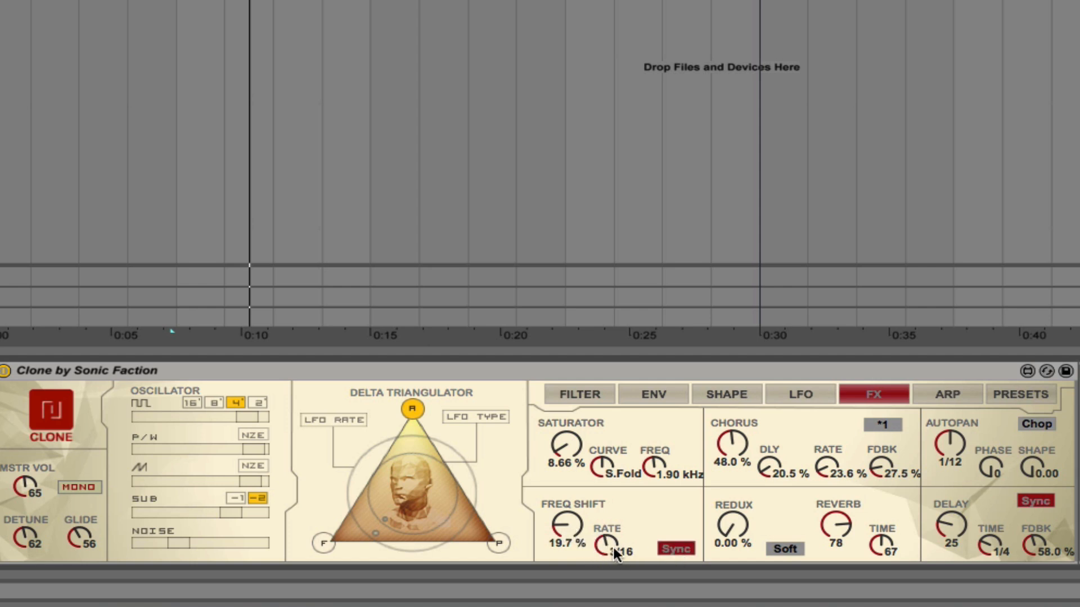
click(672, 549)
- Set the redux amount to 1.57 % and try its alternative mode before returning it to Soft
mouse_move(735, 528)
mouse_down()
mouse_move(731, 489)
mouse_move(731, 529)
mouse_up()
click(784, 550)
click(783, 550)
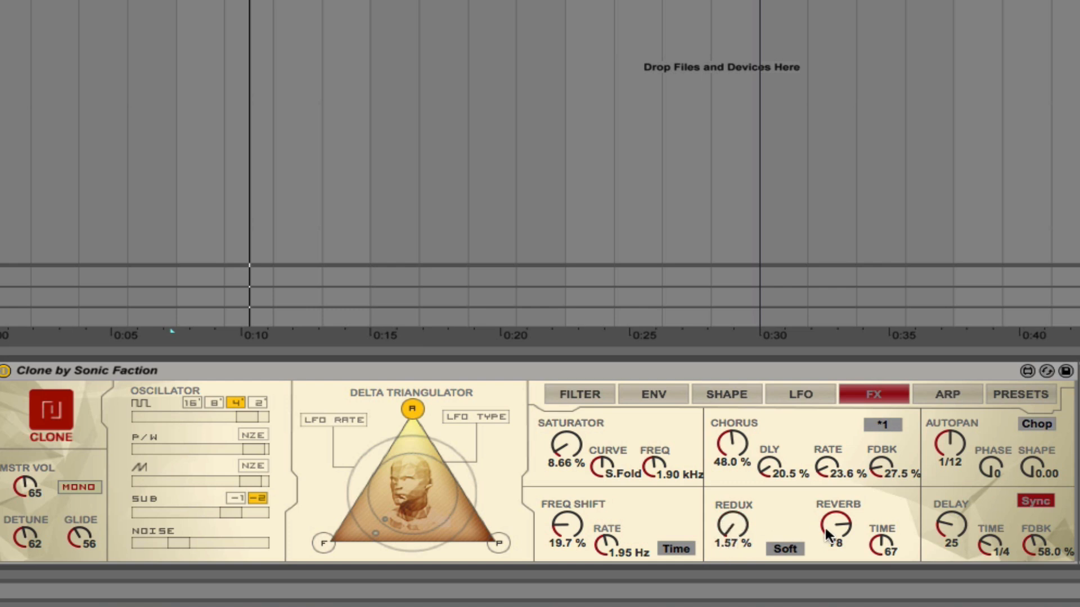
- Set the reverb to 36 with a time of 82, and turn the autopan off
drag(879, 545, 833, 542)
drag(940, 444, 937, 542)
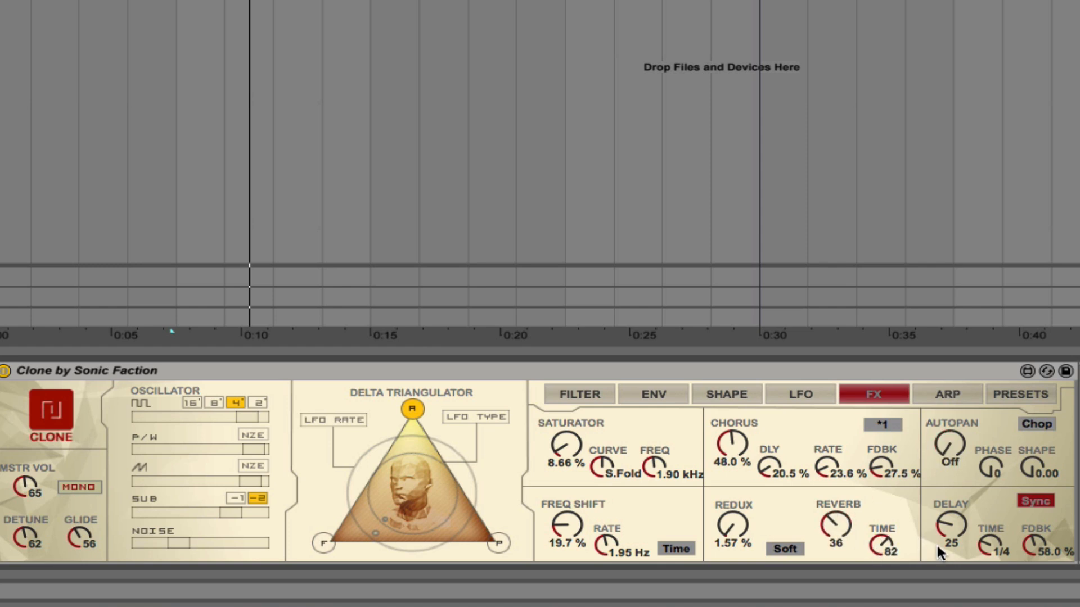
- Browse the factory presets and load the Initial preset
click(1021, 395)
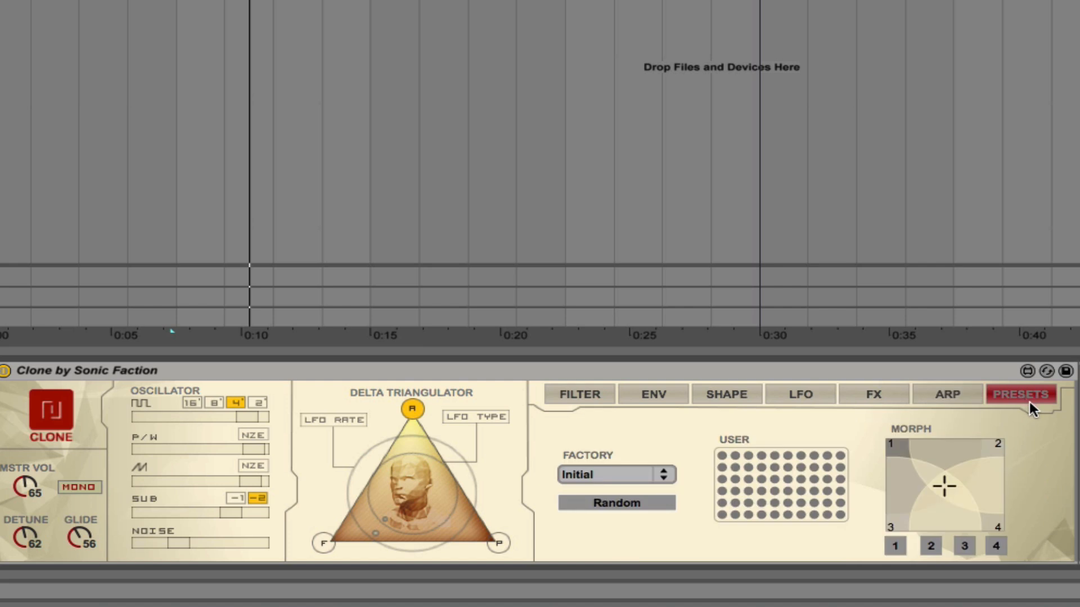
click(604, 470)
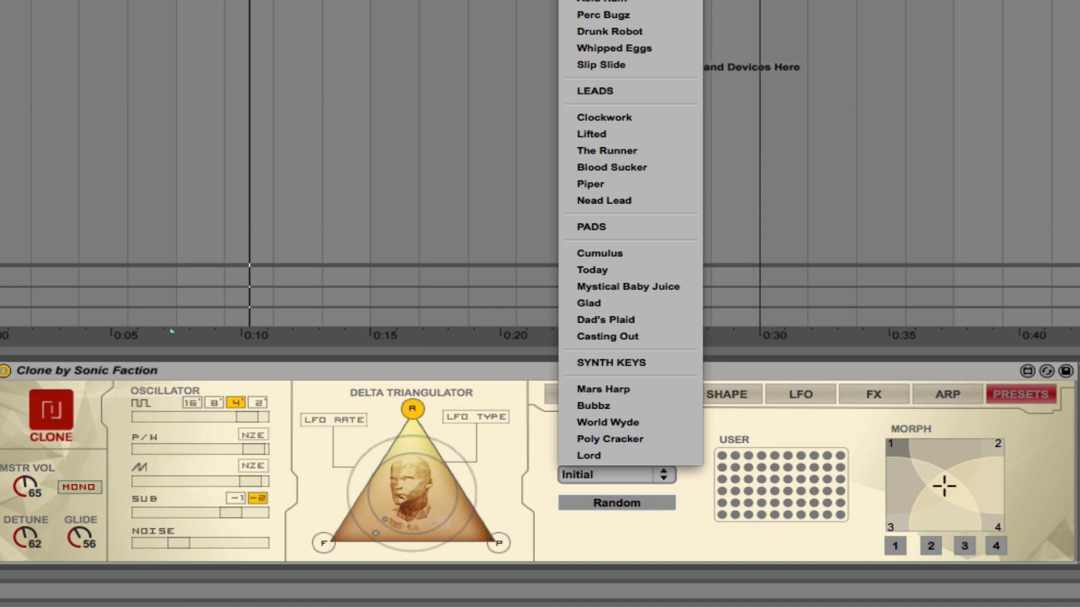
click(606, 288)
click(621, 485)
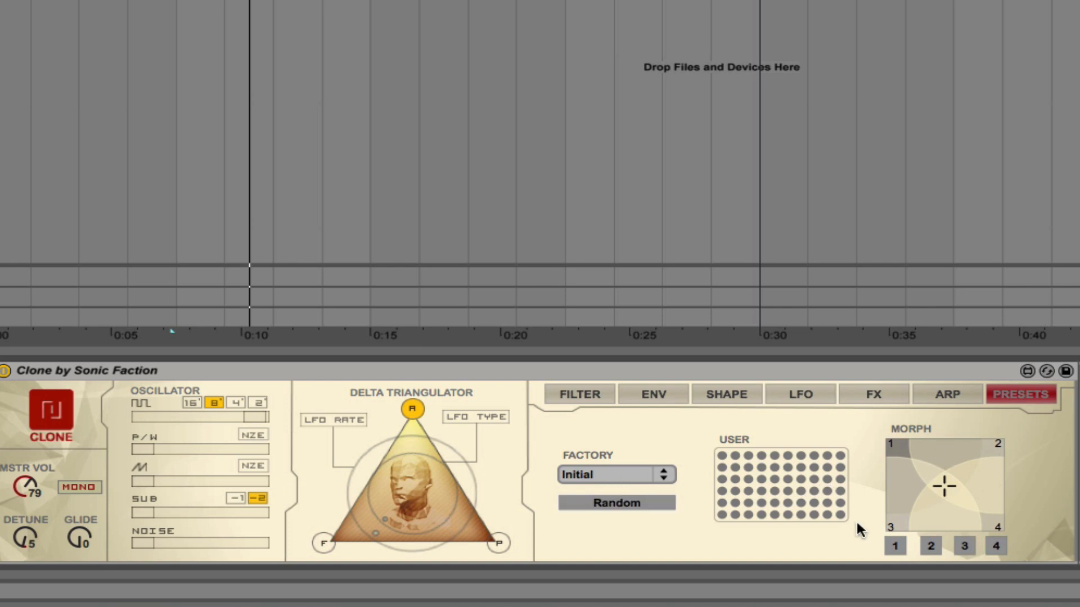
- Assign the Hoarder factory preset to morph slot 1, move the morph point to corner 1, and assign Class Action to slot 2
click(993, 547)
click(591, 472)
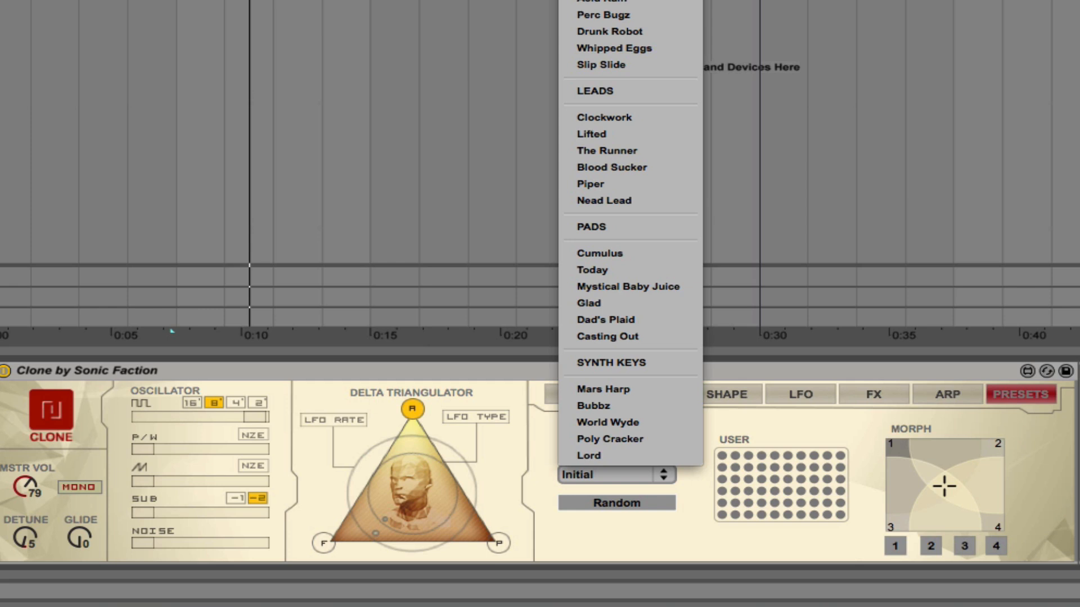
click(613, 1)
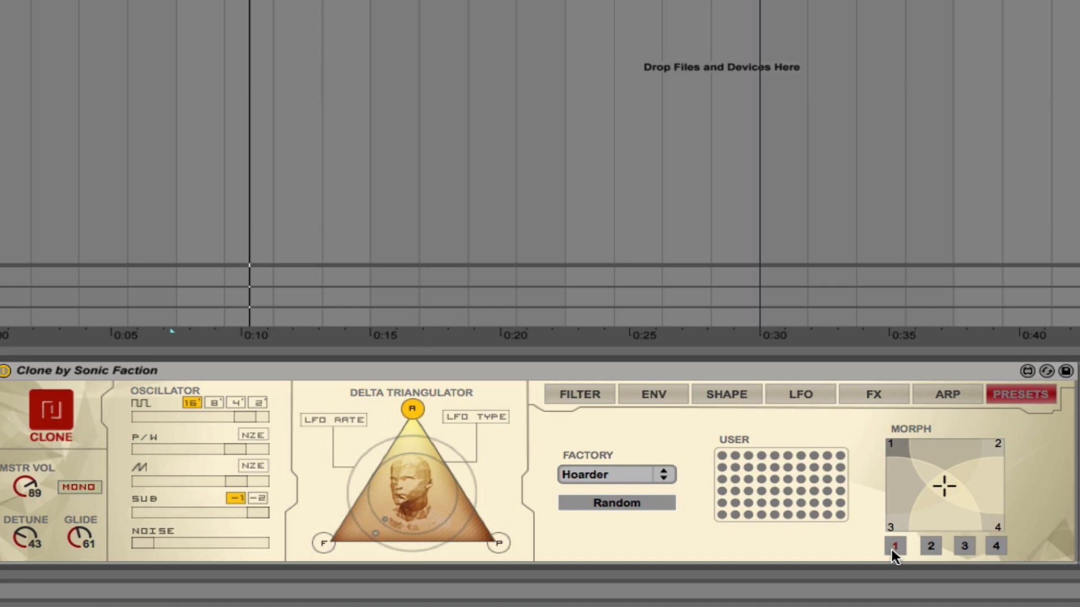
click(888, 444)
click(609, 475)
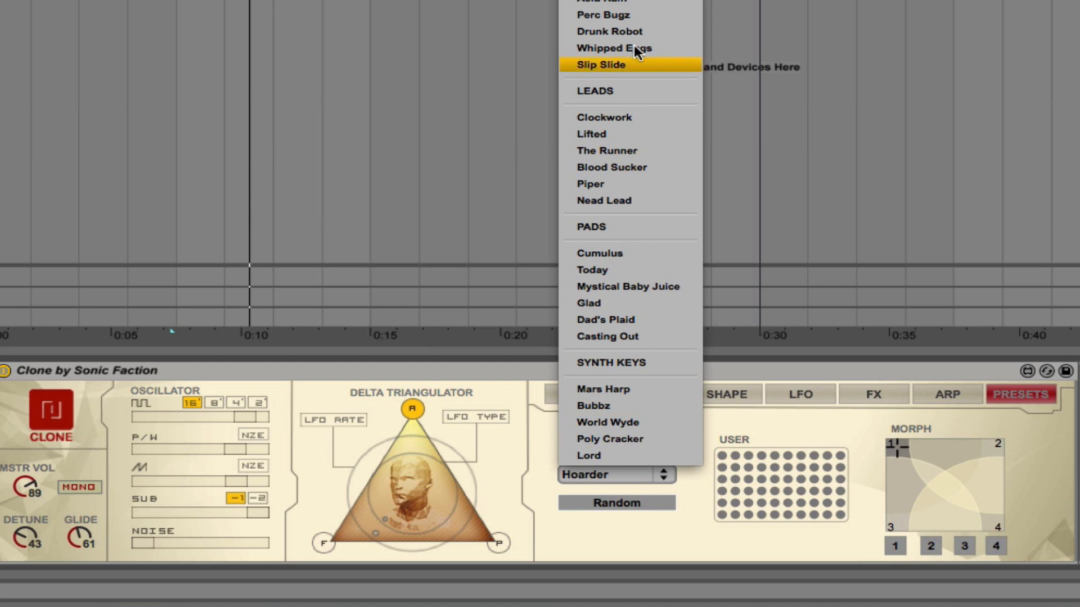
click(607, 1)
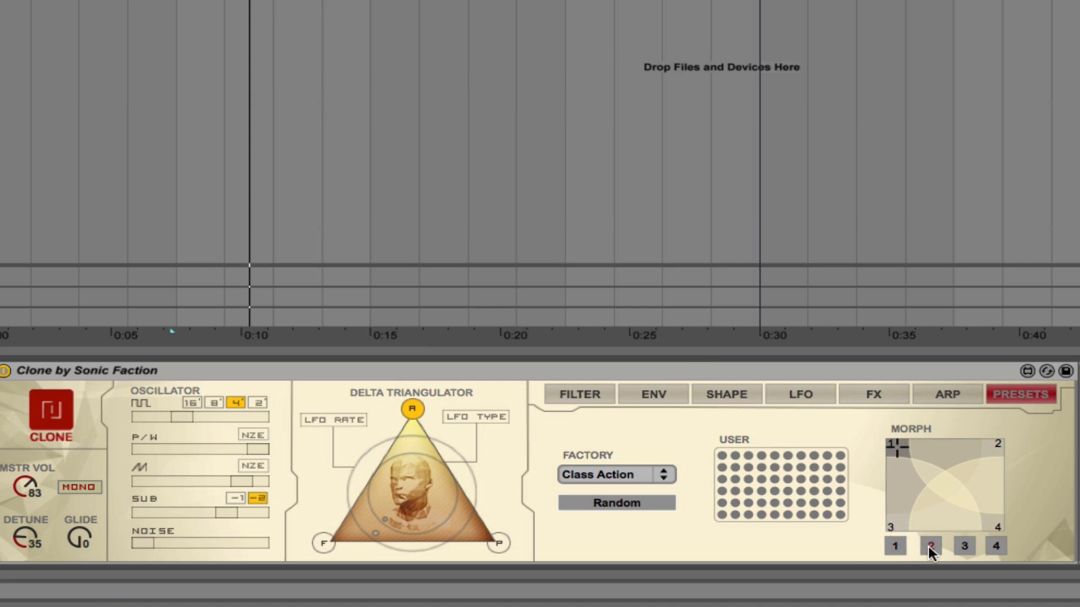
- Assign the Moop factory preset to morph slot 3 and the Despise preset to morph slot 4
click(602, 478)
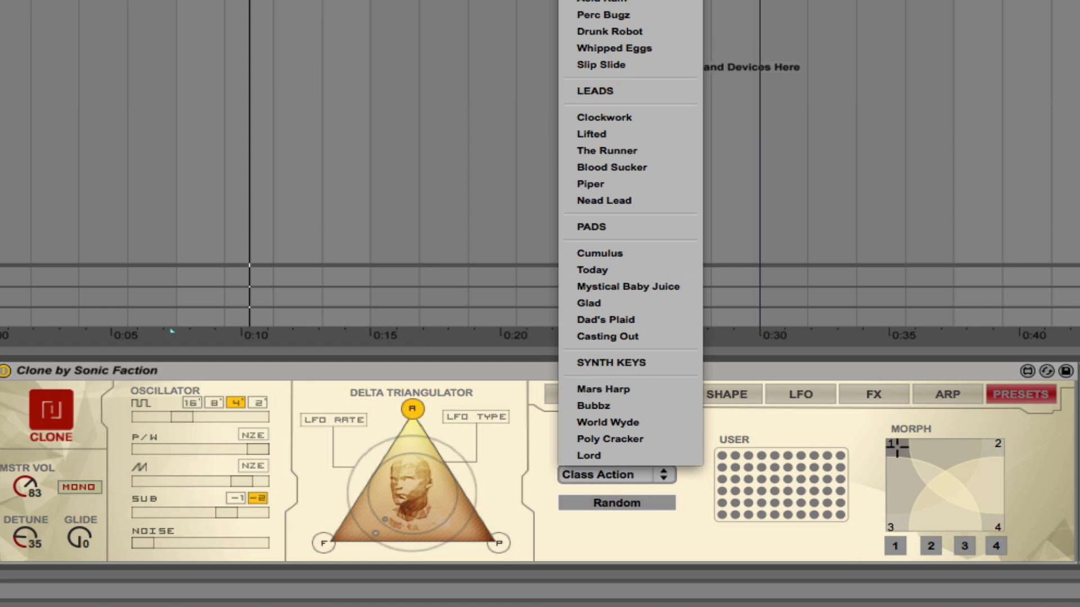
click(602, 1)
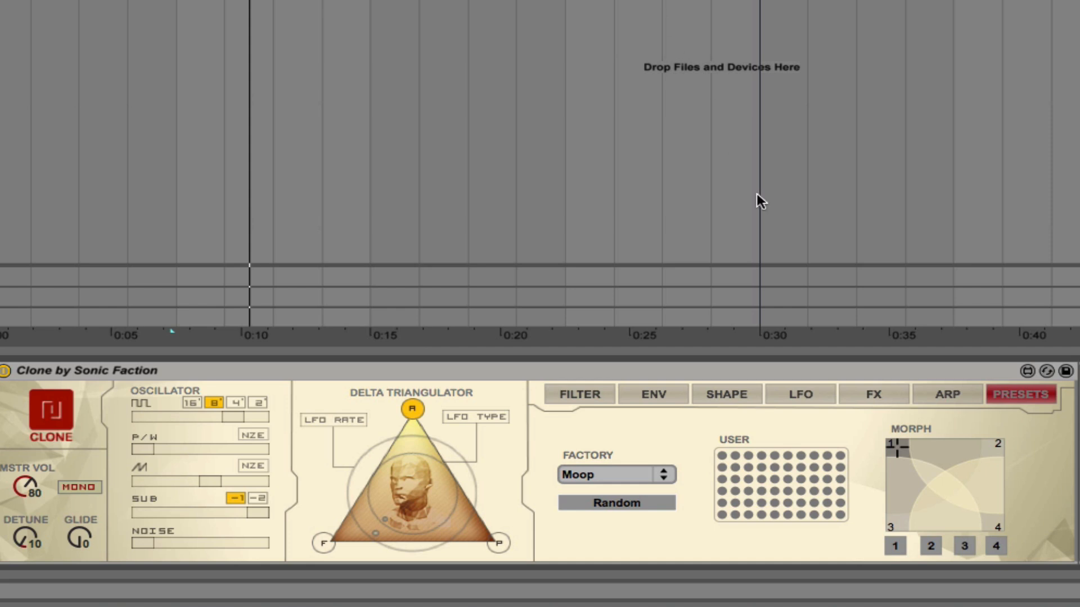
click(956, 546)
click(596, 475)
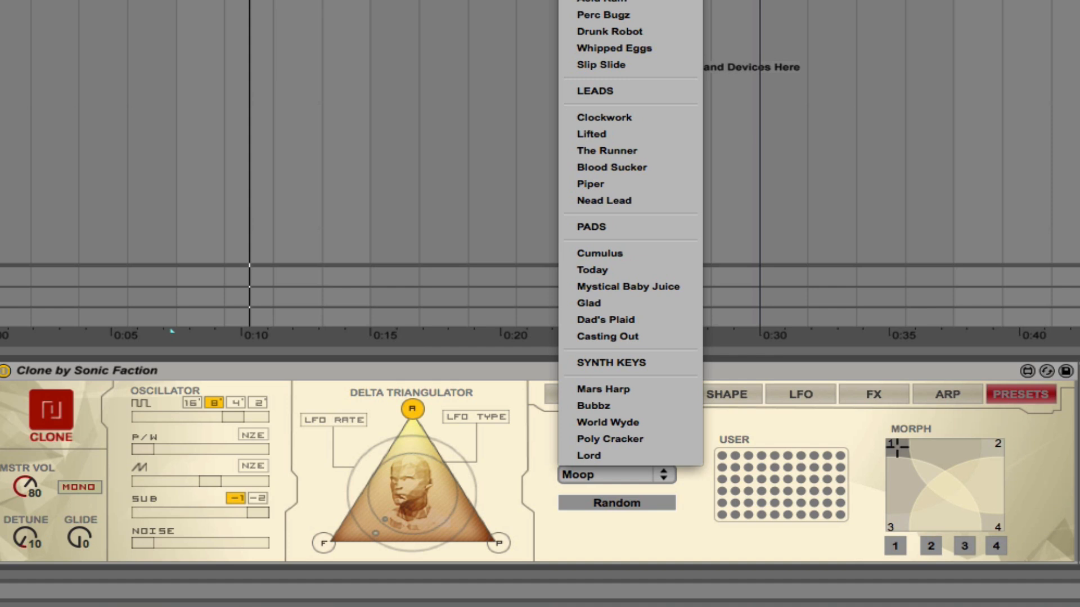
click(607, 1)
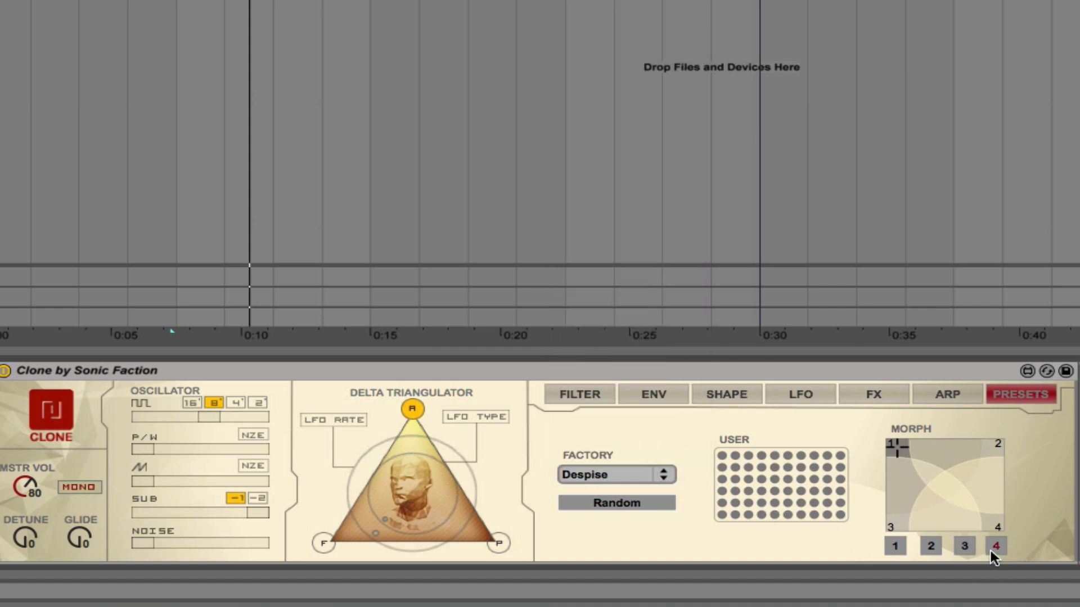
- Try blends of the four presets across the morph pad, finish between corners 1 and 3, and select the Clone device
click(919, 470)
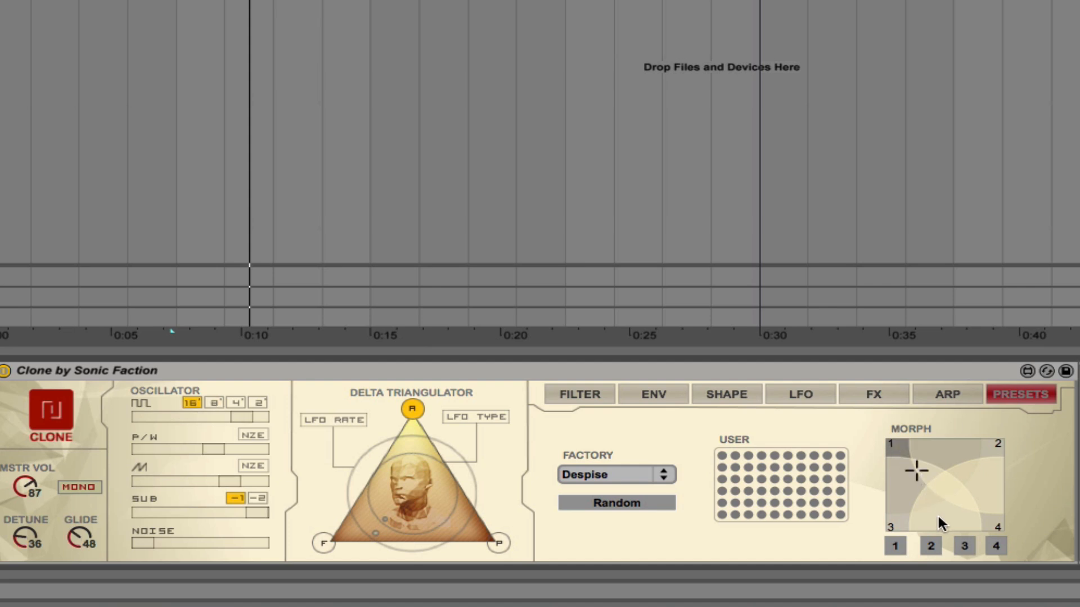
click(952, 507)
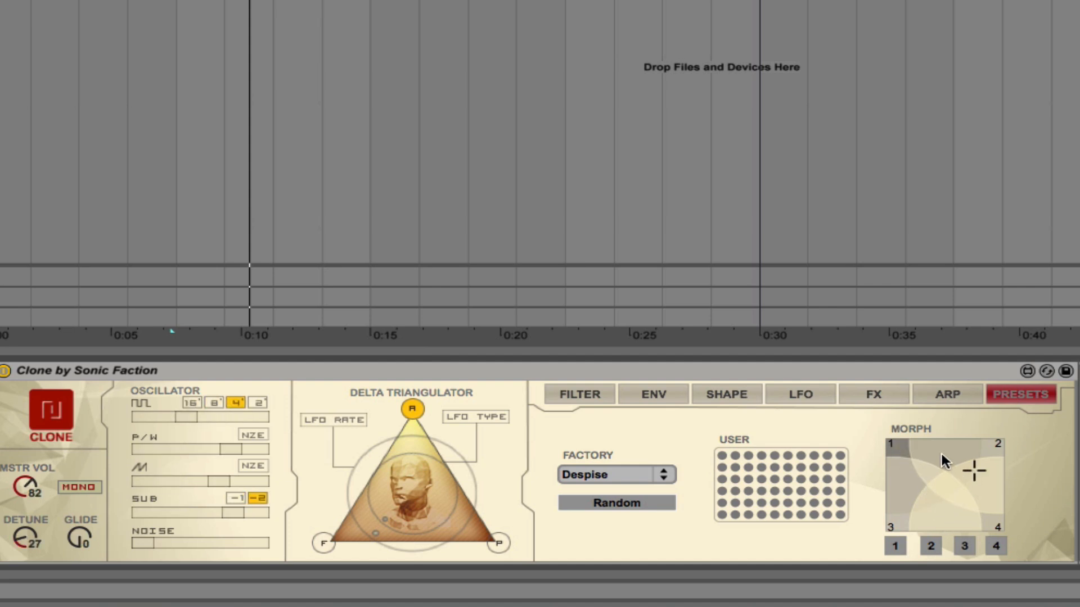
click(926, 449)
click(906, 495)
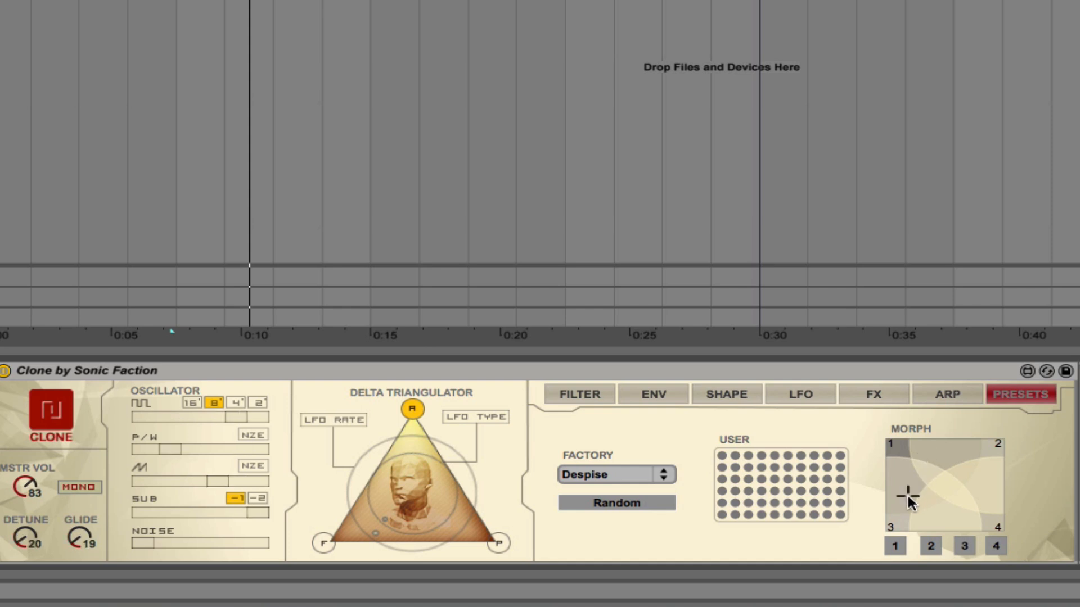
click(948, 512)
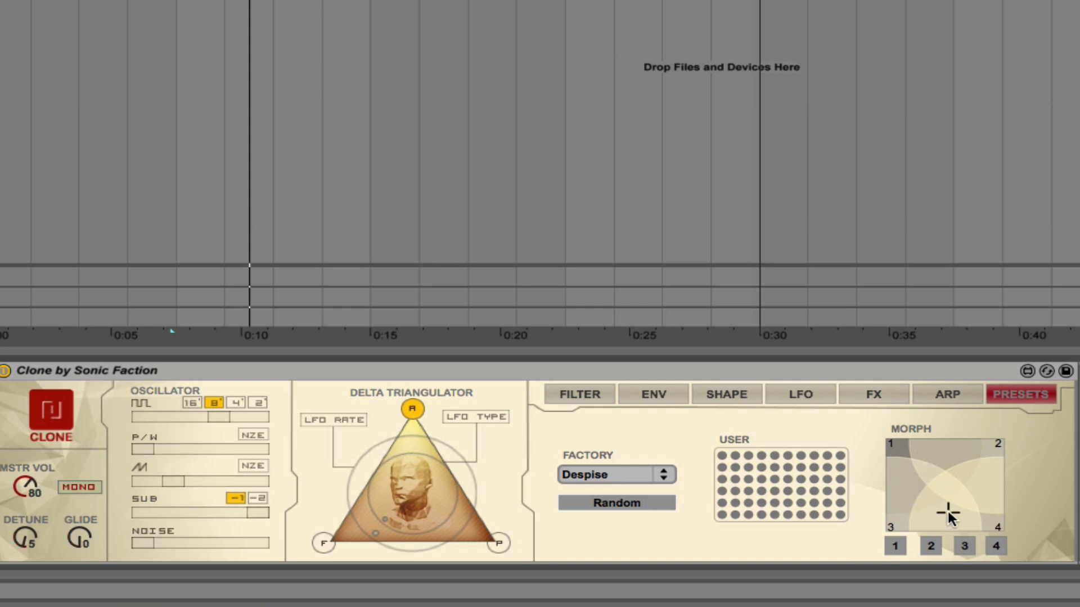
click(970, 479)
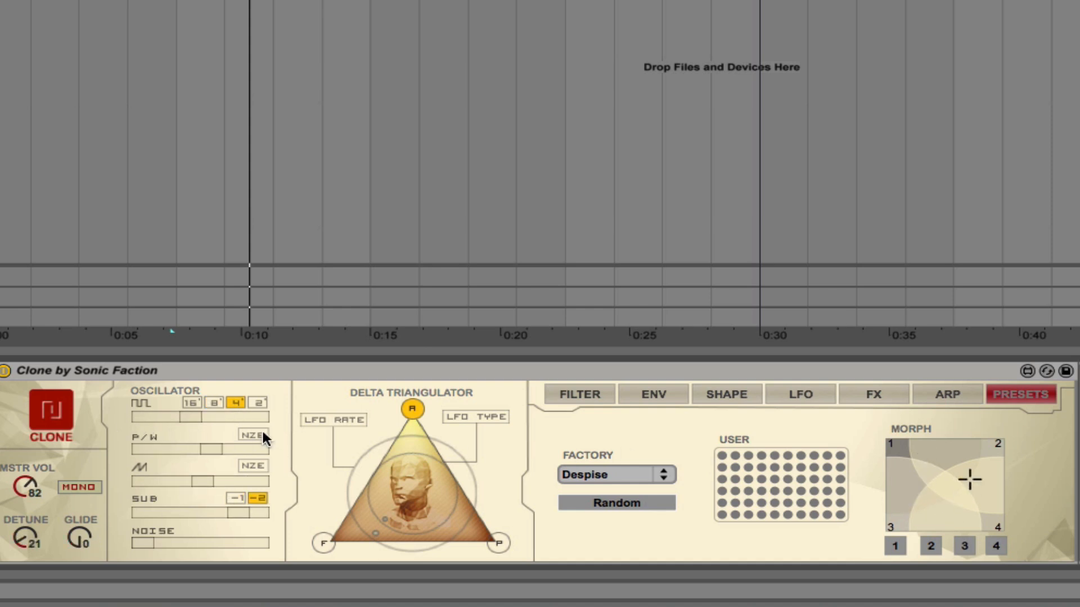
click(911, 513)
click(911, 453)
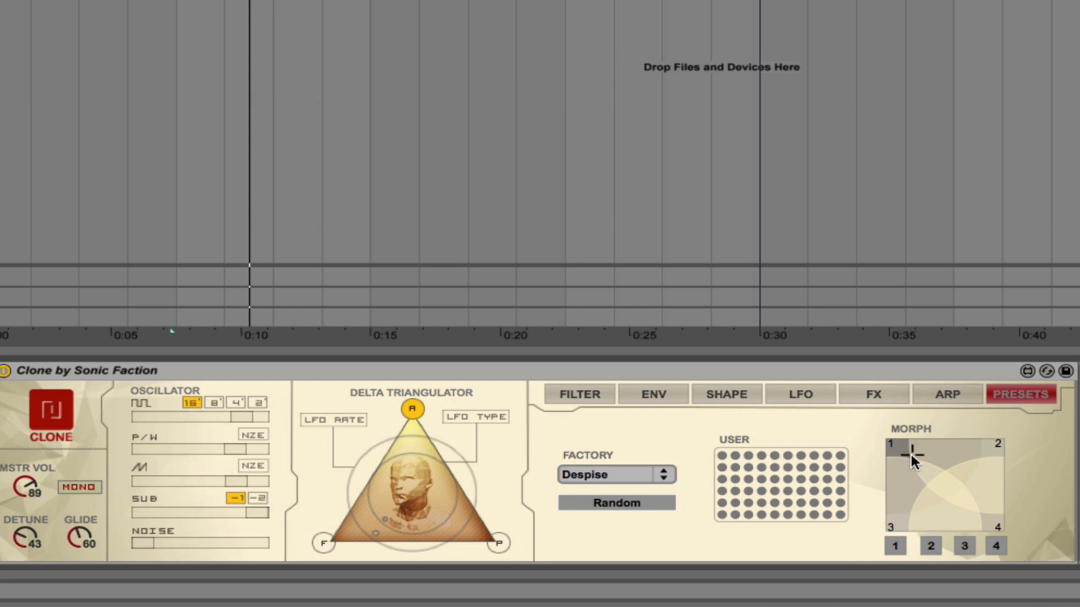
click(953, 475)
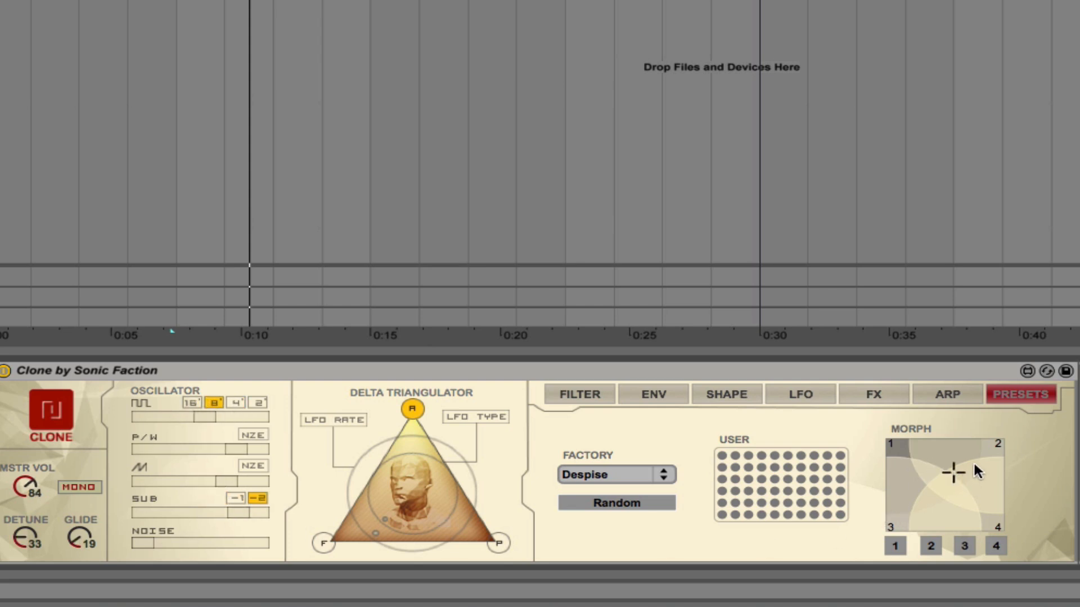
click(961, 451)
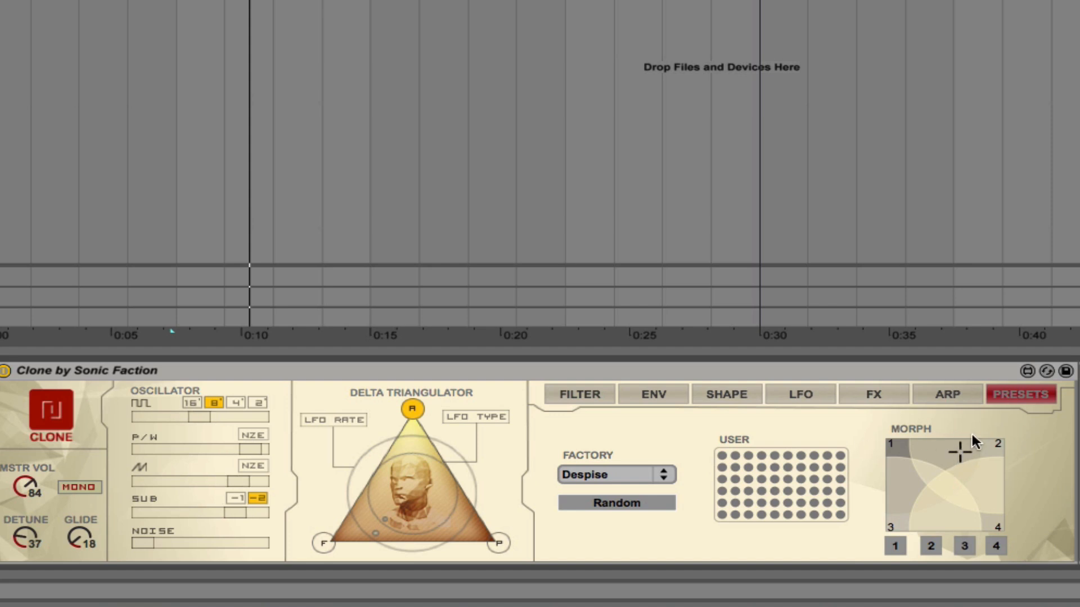
click(913, 463)
click(896, 477)
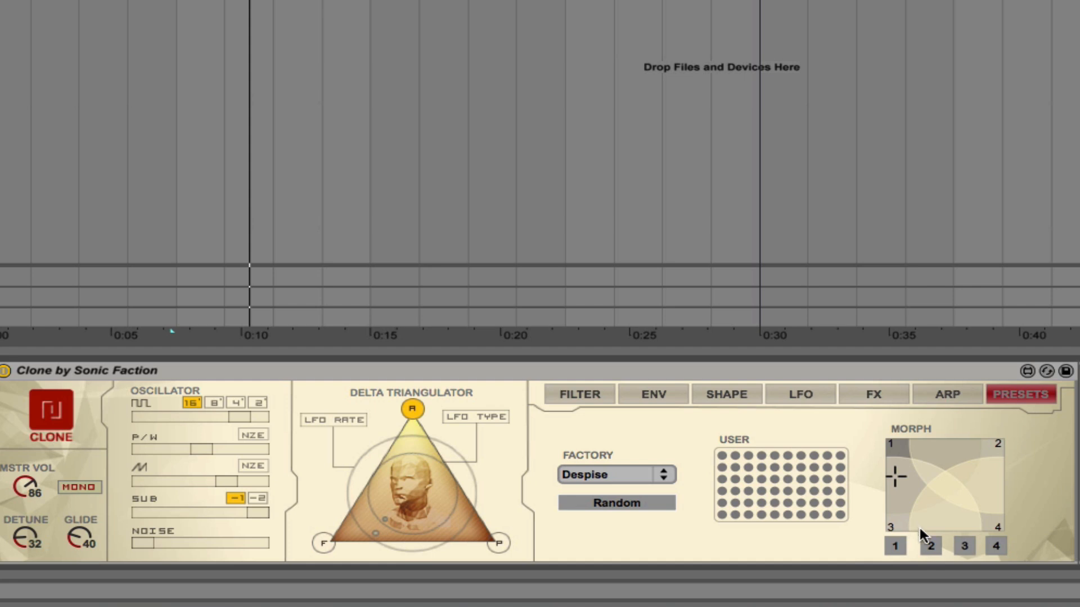
click(933, 450)
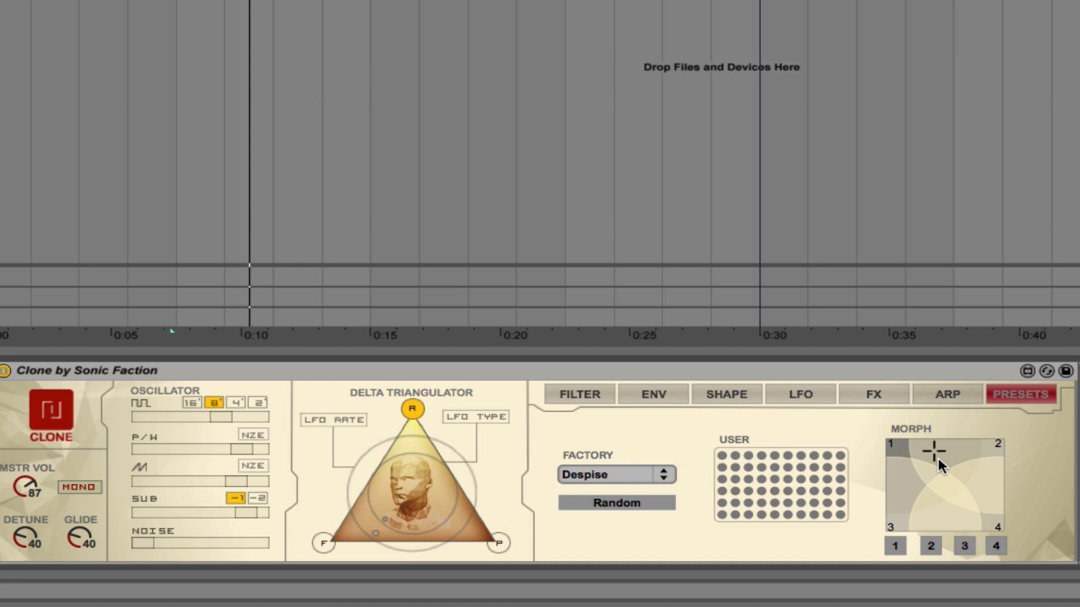
click(932, 520)
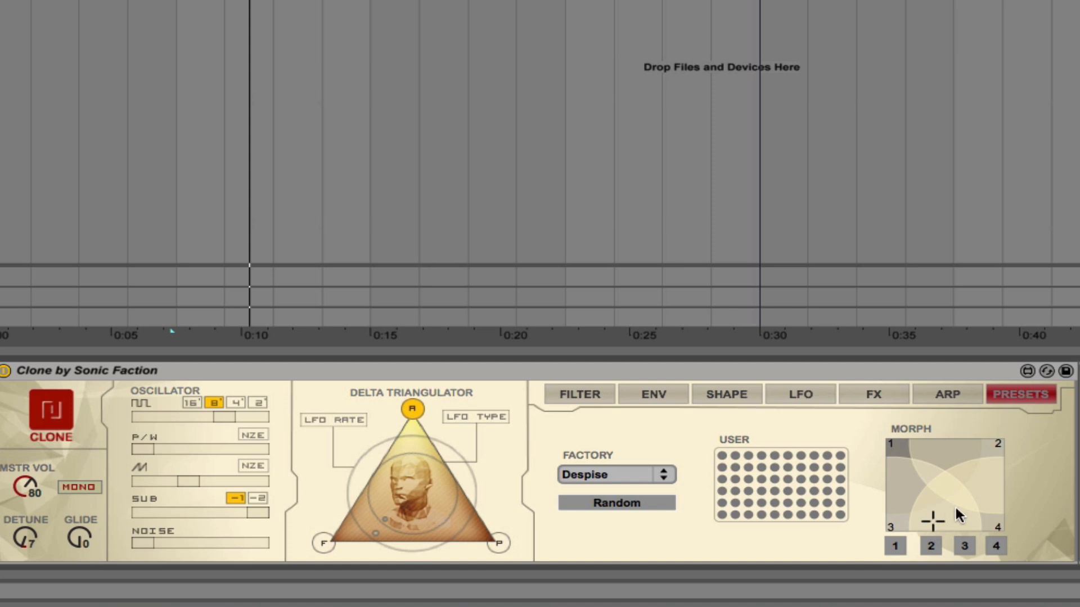
click(902, 480)
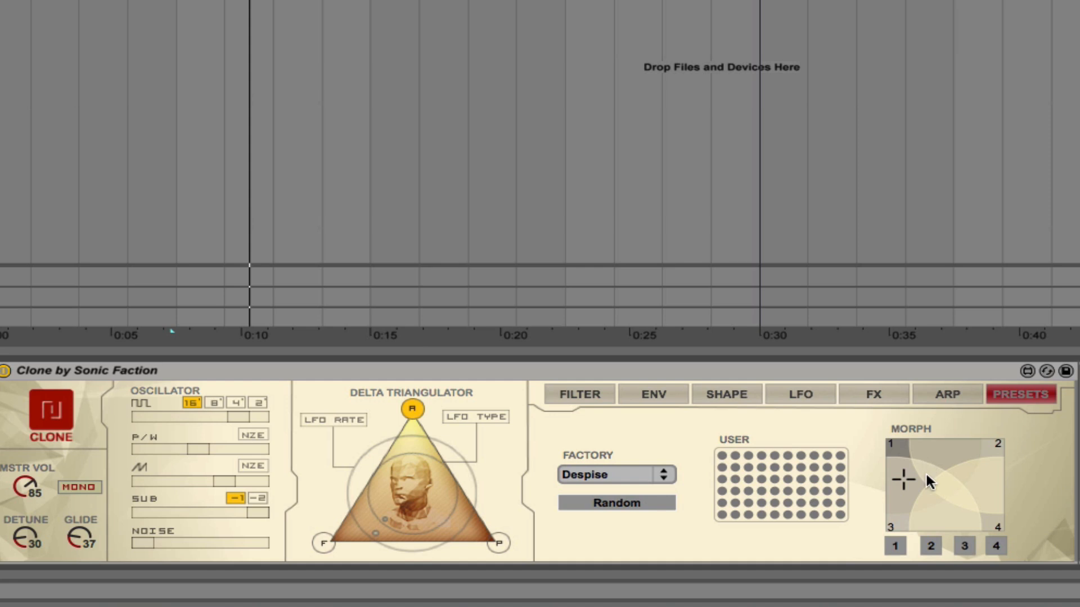
click(231, 370)
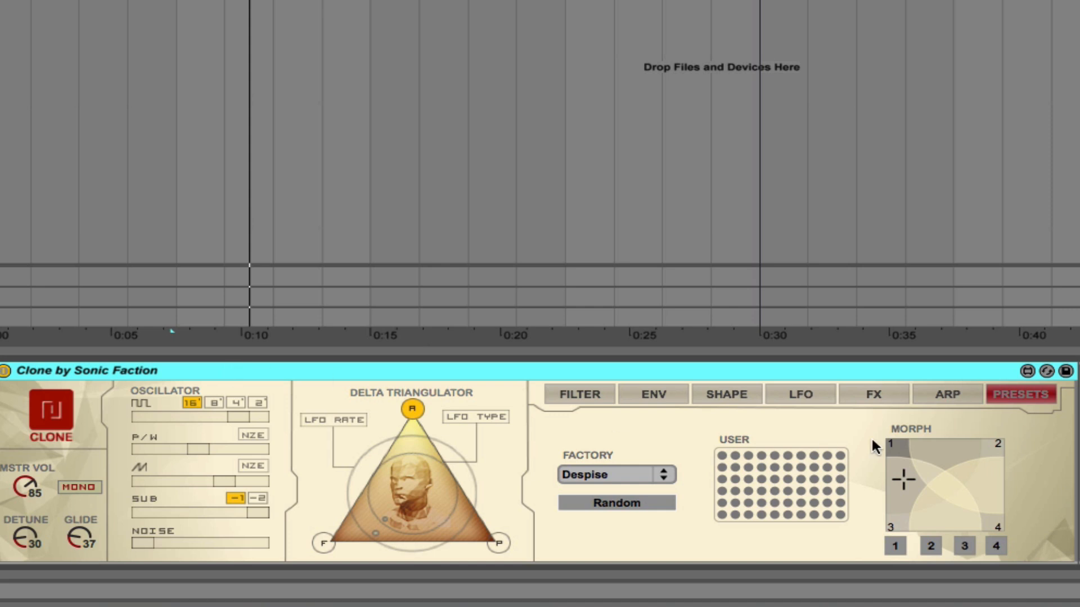